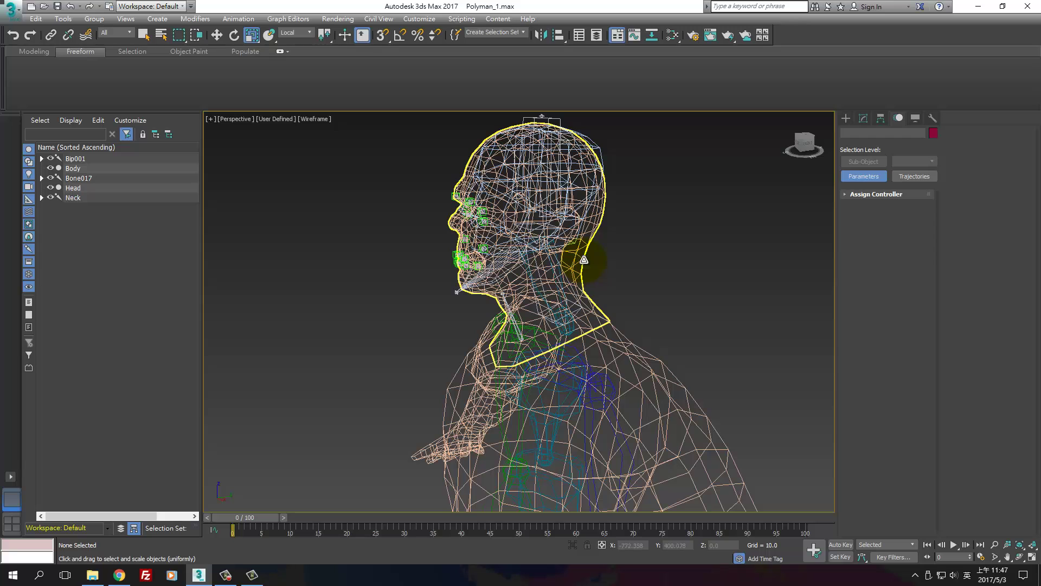
Step: Switch the character from wireframe to shaded display and view it from the front quarter
click(584, 260)
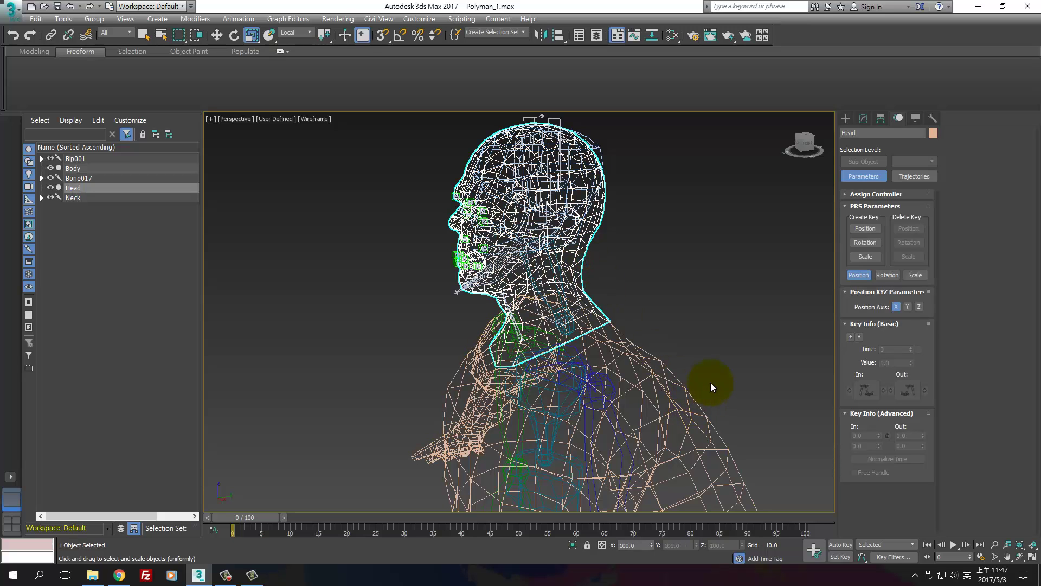
click(559, 118)
key(F3)
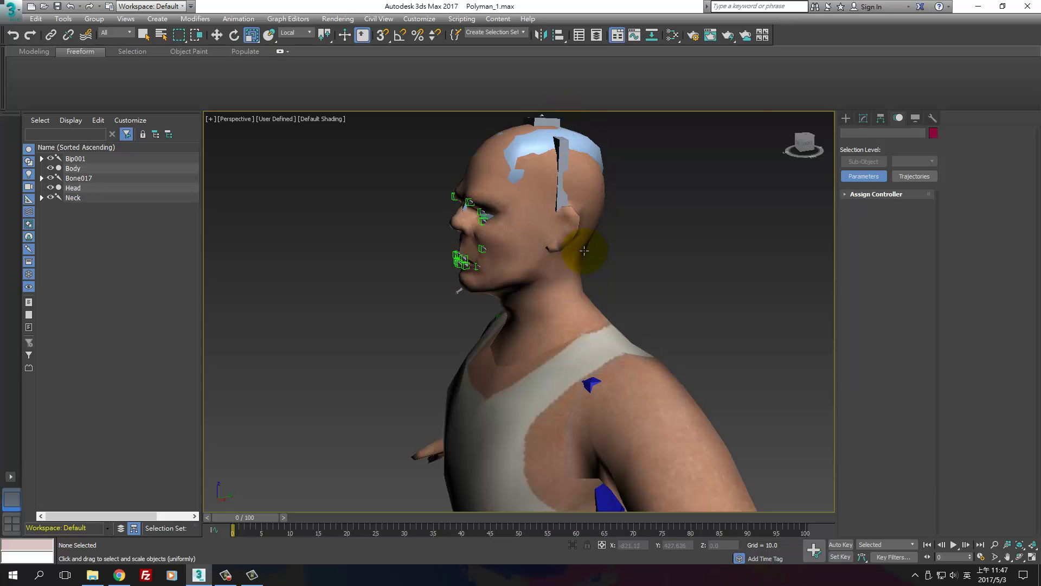
alt+middle_drag(570, 314, 597, 314)
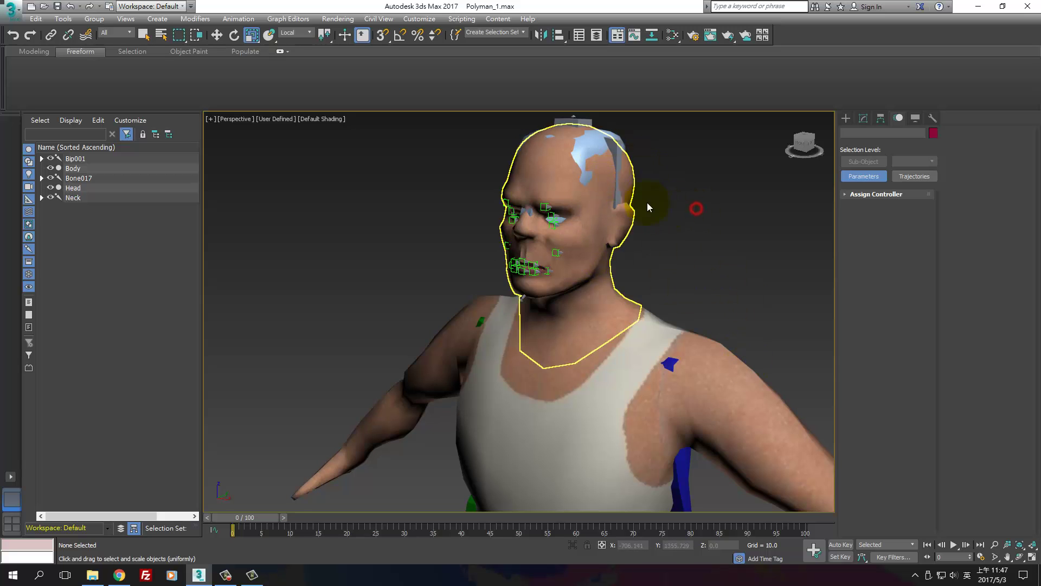
Step: Select the Head mesh and bring up its Skin modifier parameters for review
click(594, 234)
scroll(601, 282, up, 5)
middle_drag(673, 230, 608, 169)
scroll(601, 282, down, 5)
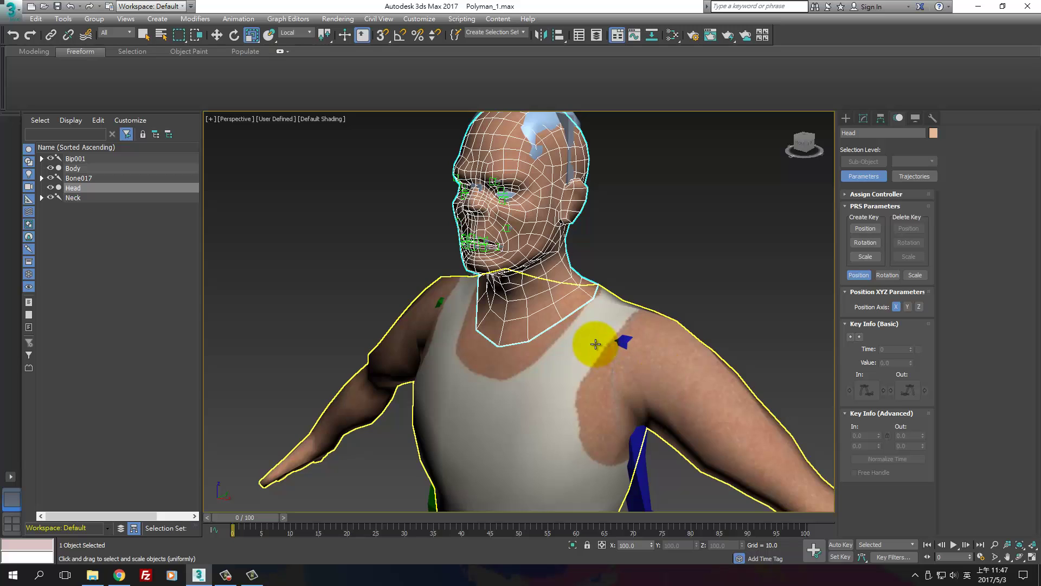
click(864, 118)
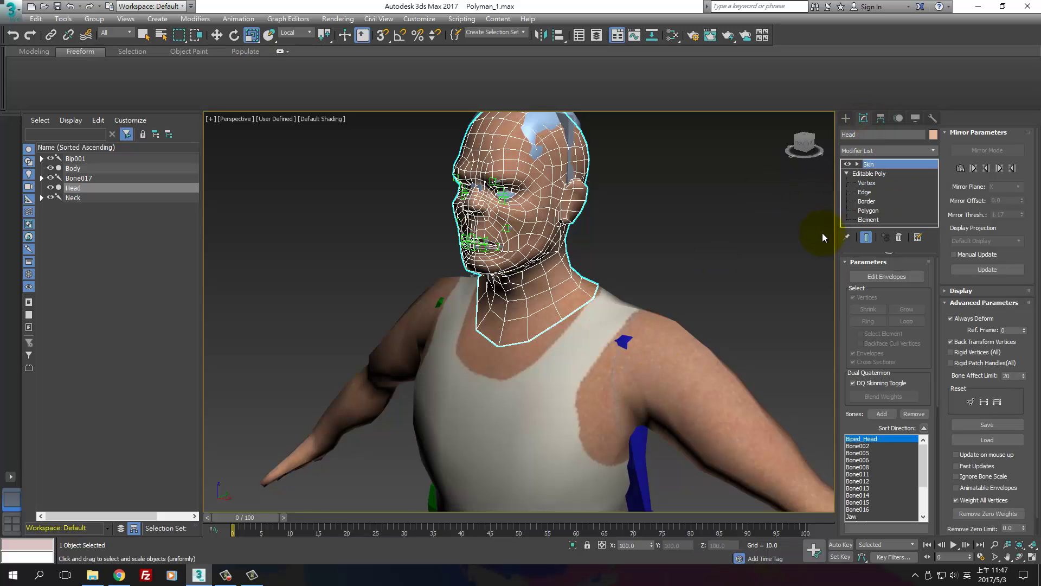
alt+middle_drag(823, 237, 774, 209)
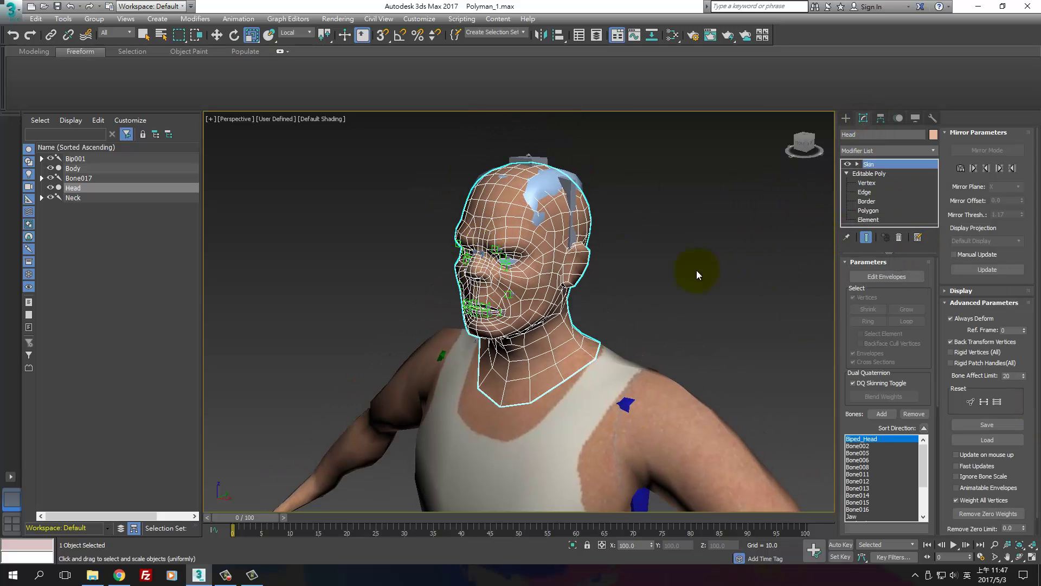
middle_drag(576, 293, 582, 270)
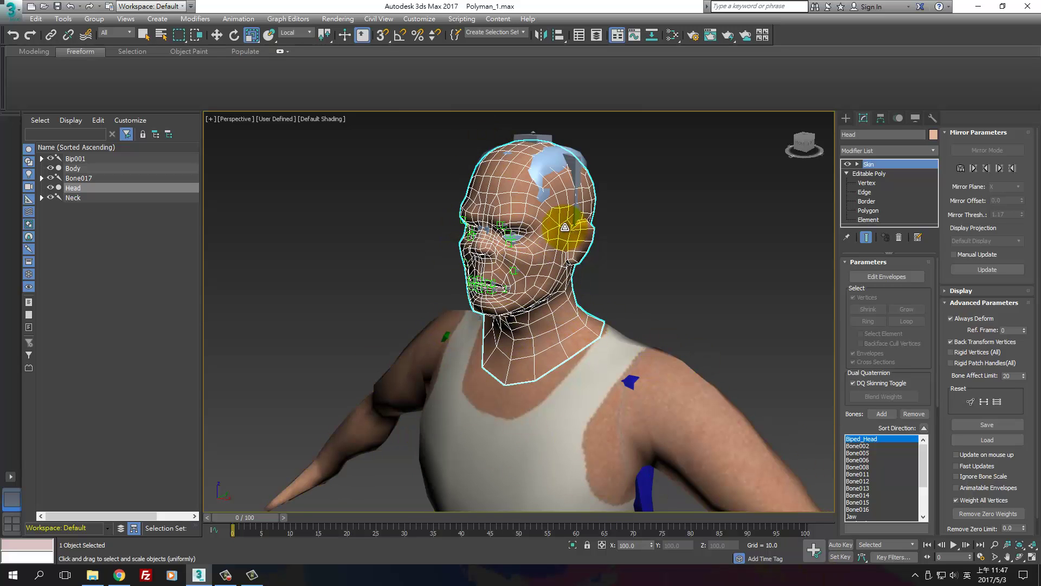
Step: Return to wireframe display in a side view and select the Bip001 Head biped object
key(F3)
mouse_move(575, 243)
alt+middle_down()
mouse_move(575, 270)
mouse_move(588, 235)
alt+middle_up()
scroll(589, 234, up, 3)
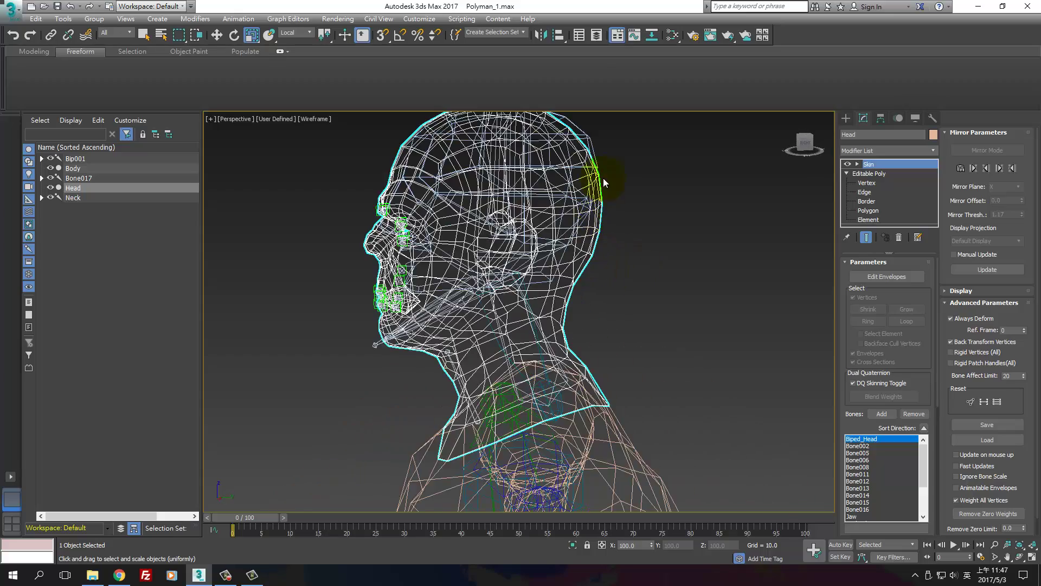
middle_drag(588, 127, 605, 174)
click(605, 174)
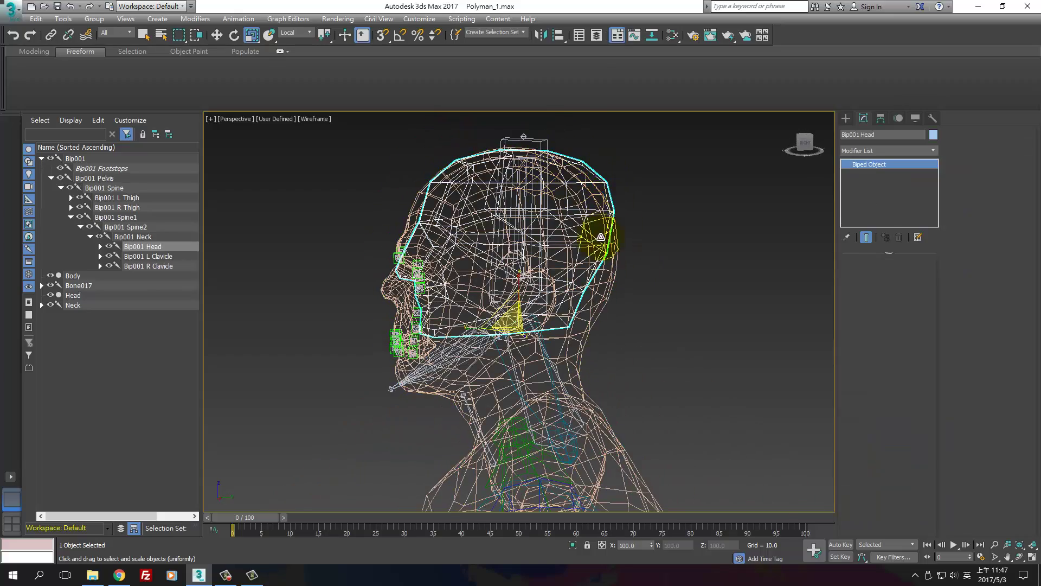
Step: Compare the Biped_Head bone, the Bip001 Head object and the Jaw bone by selecting each in turn
click(541, 142)
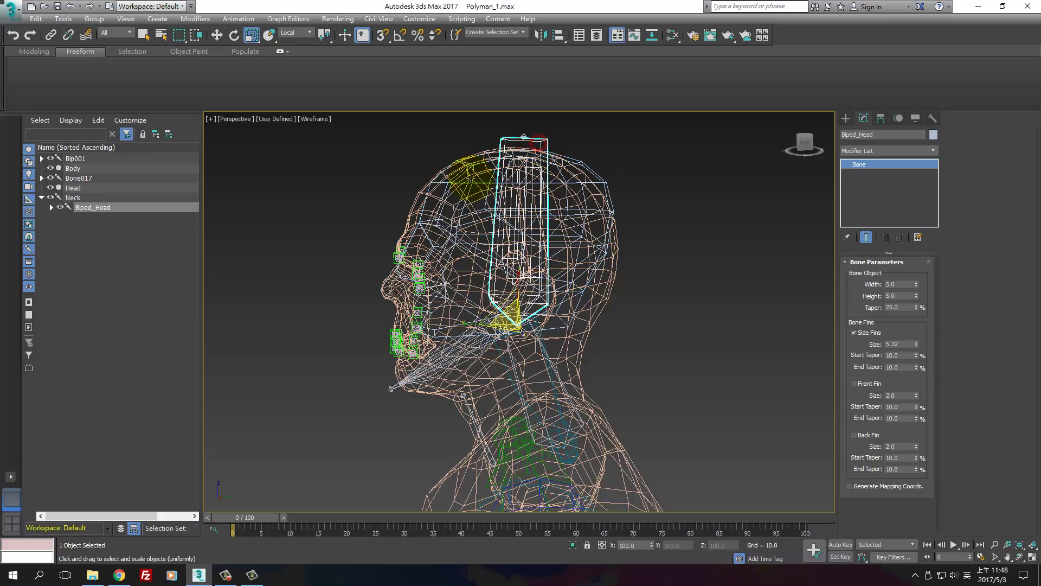
click(595, 169)
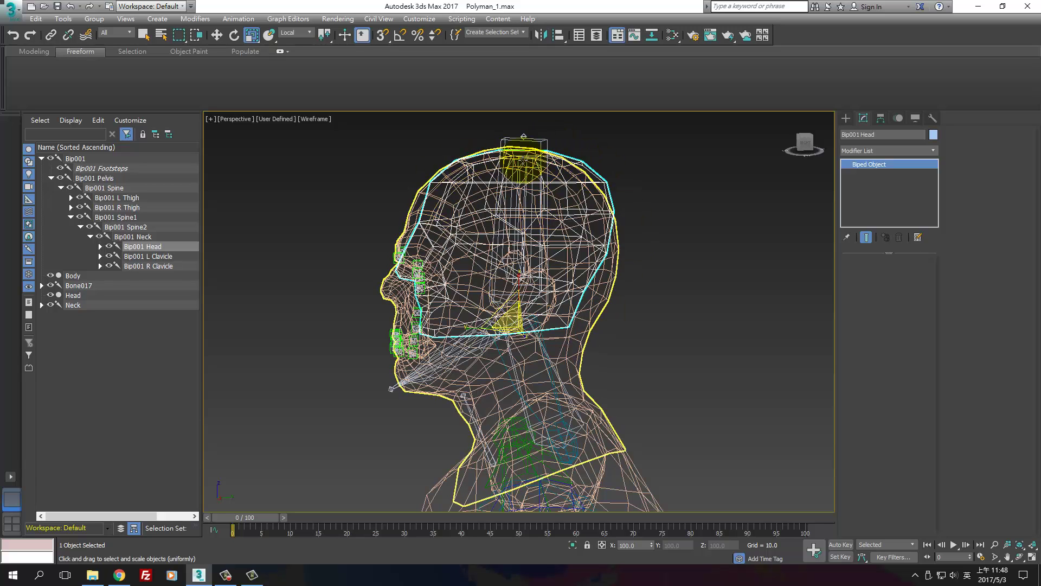
click(500, 332)
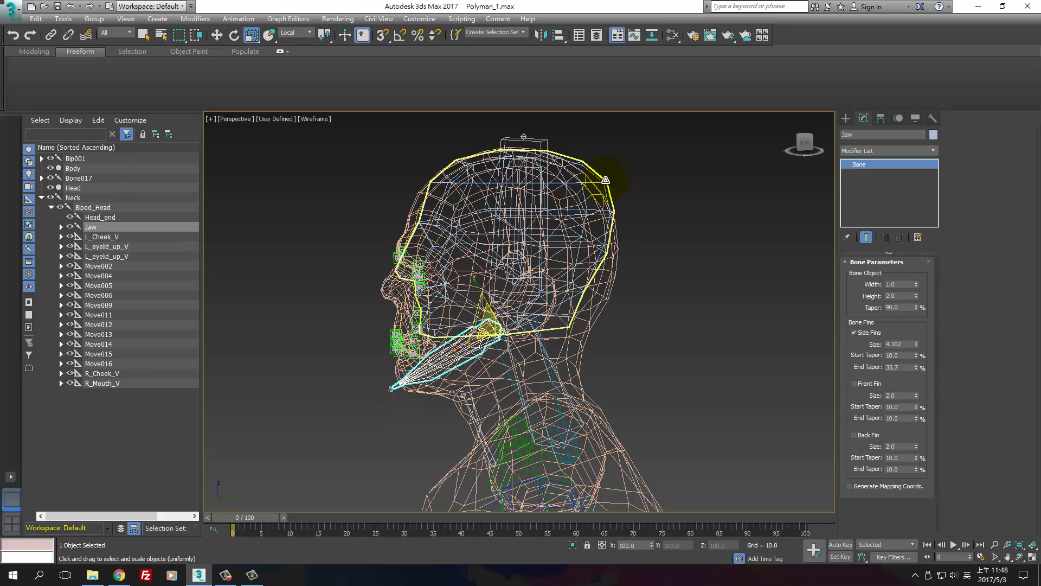
Step: Create a Biped Xtra for the character and assign Bip001 Head as its parent
click(606, 179)
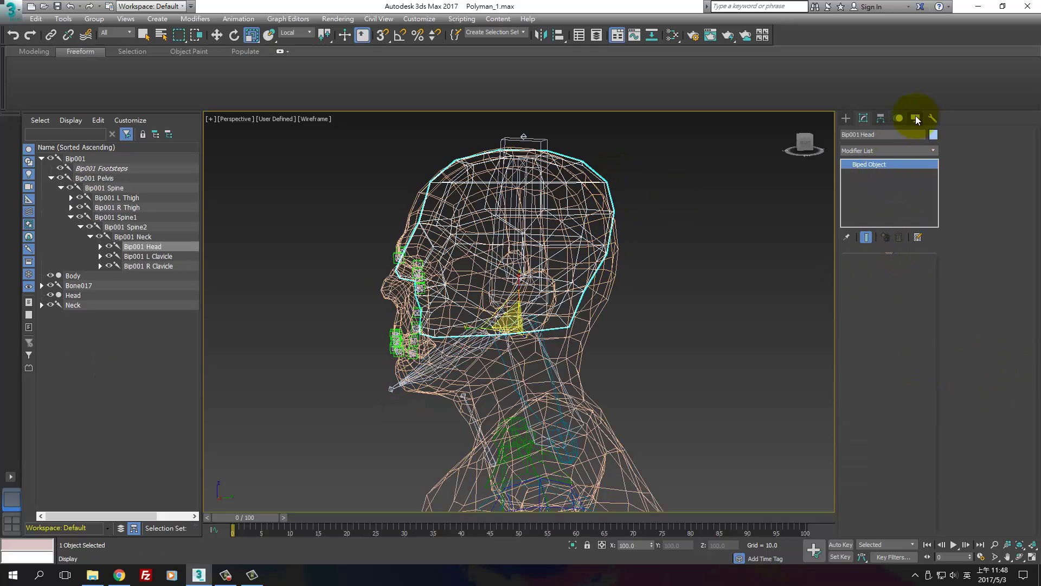
click(900, 119)
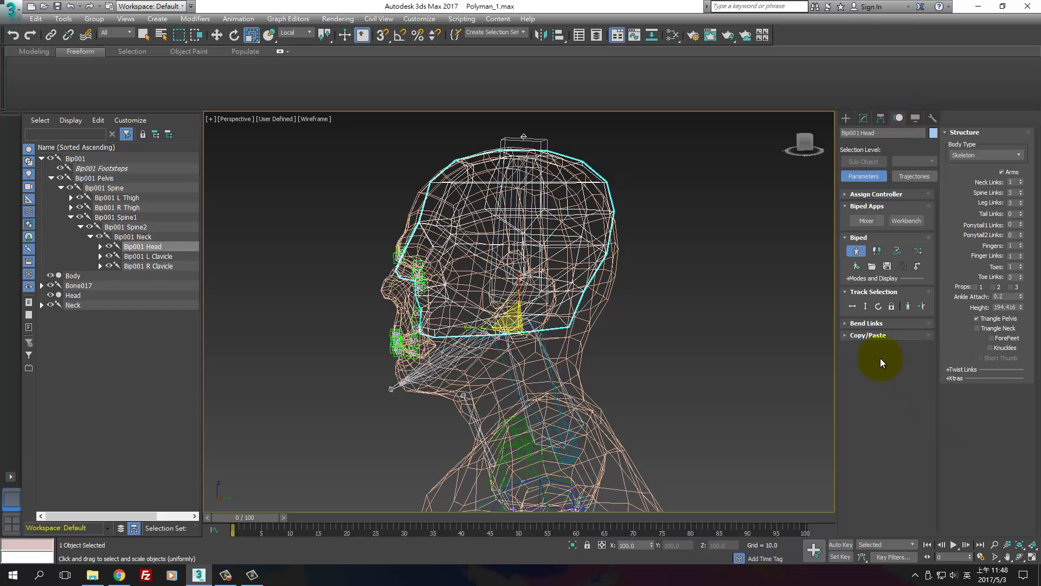
click(949, 379)
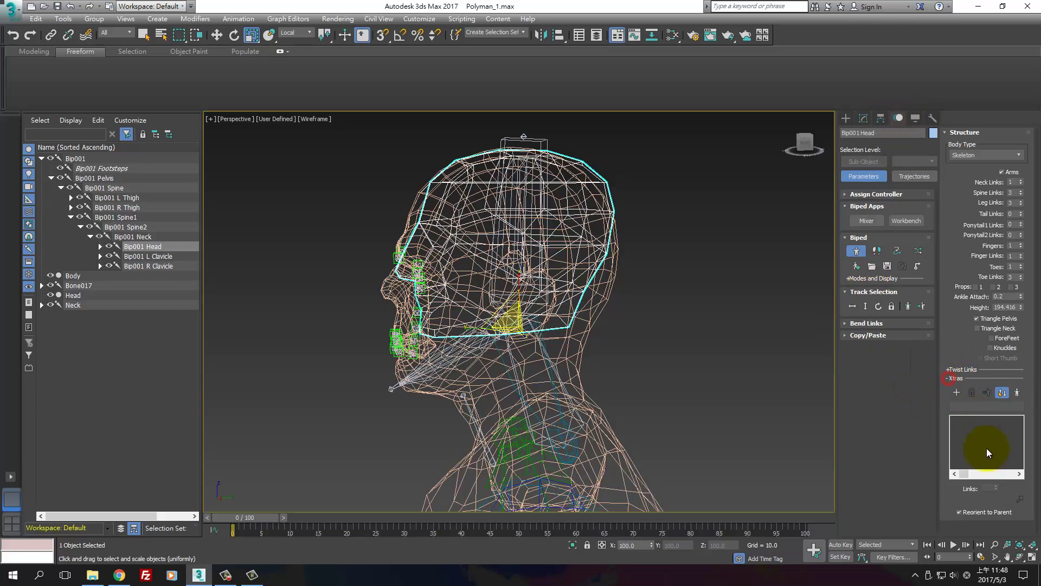
click(957, 389)
click(1019, 500)
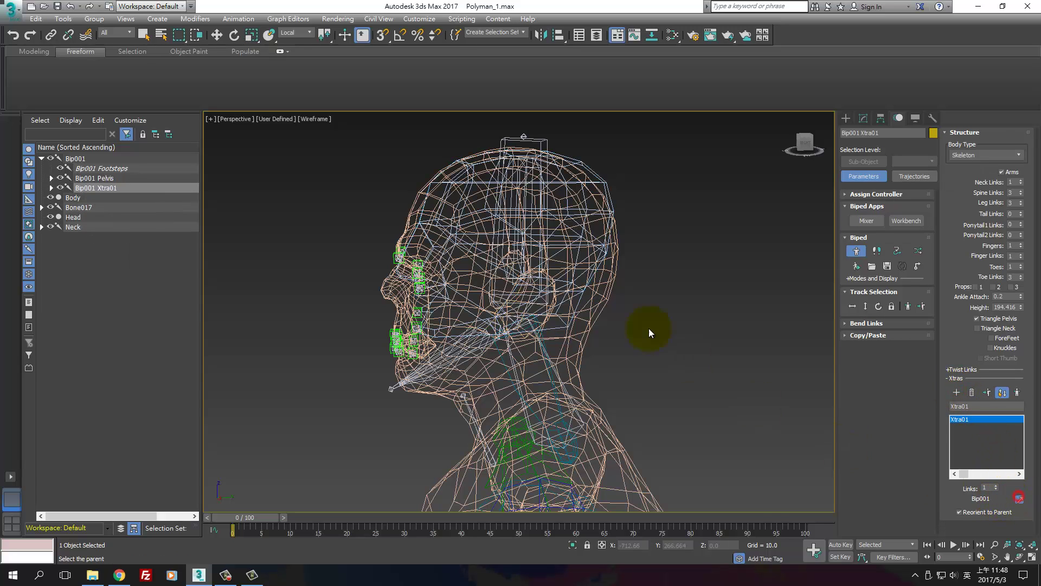
click(607, 188)
Step: Move the Xtra from the top of the head to the jaw joint and rotate it along the jaw line toward the chin
middle_drag(612, 167, 650, 213)
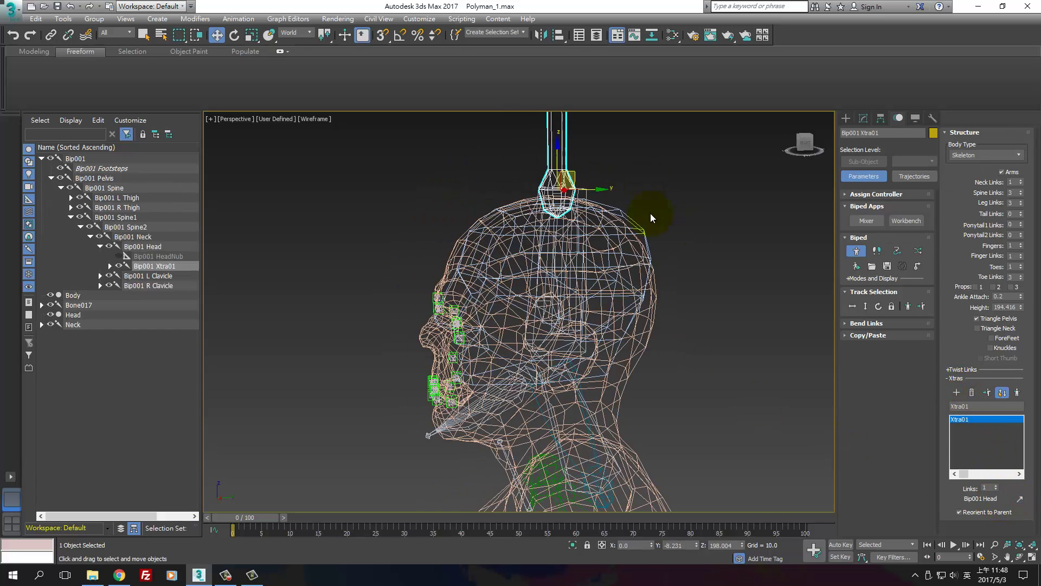
drag(574, 175, 465, 324)
key(e)
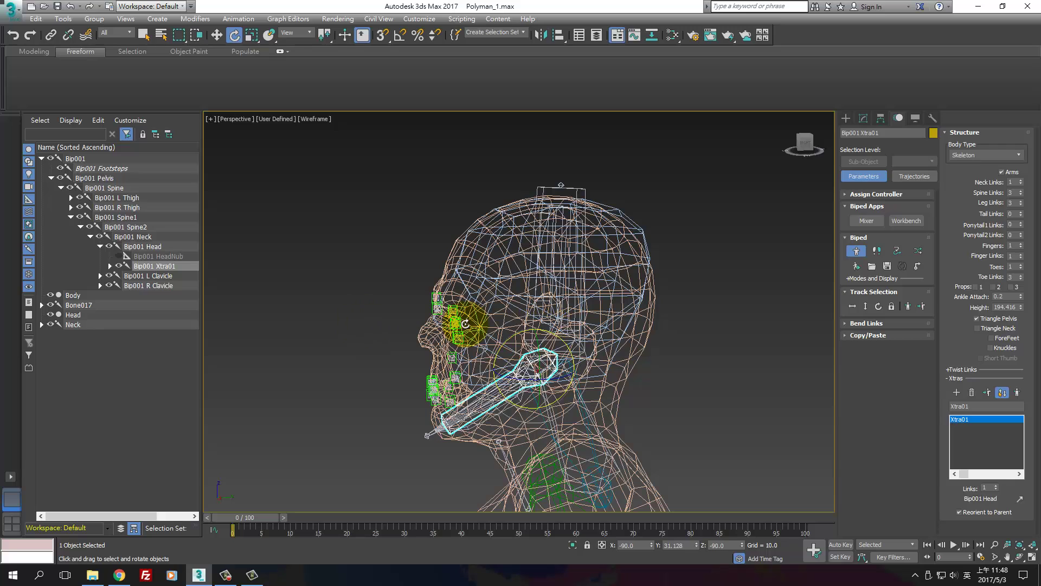
key(w)
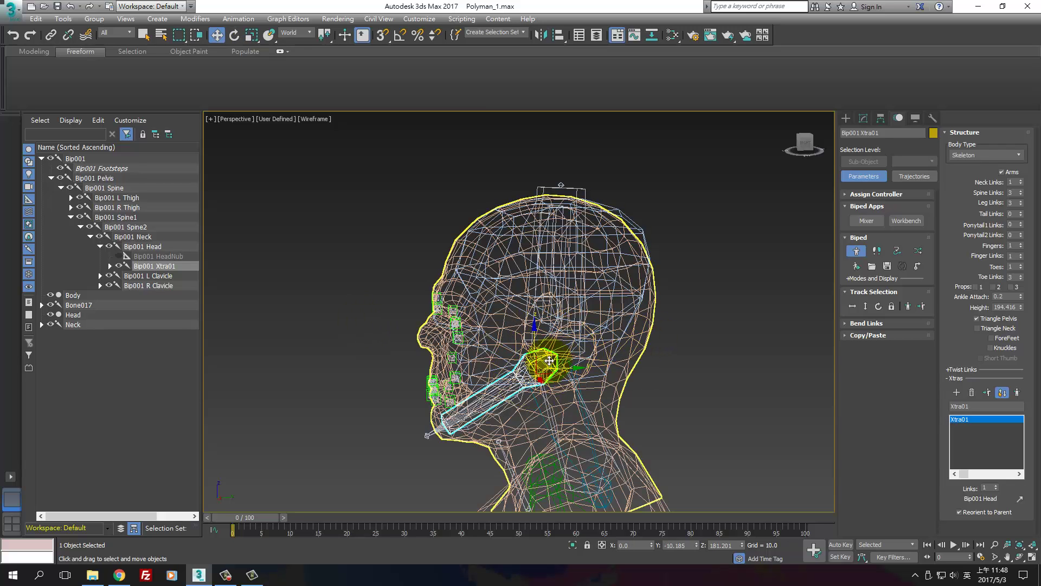
mouse_move(550, 360)
mouse_down()
mouse_move(562, 358)
mouse_move(547, 359)
mouse_up()
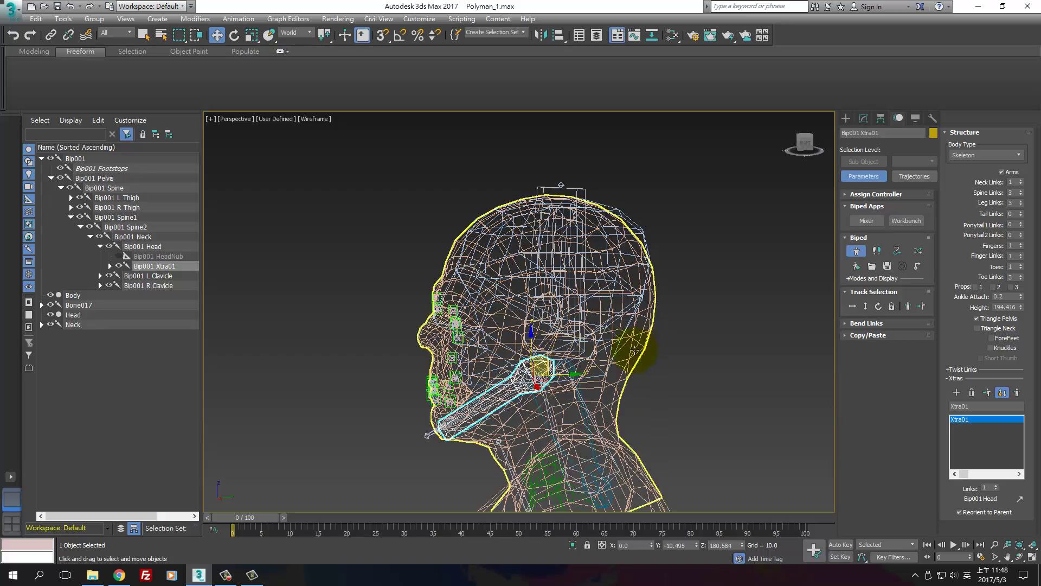
Step: Try moving the jaw Xtra upward, and undo the move
mouse_move(636, 350)
alt+middle_down()
mouse_move(647, 359)
mouse_move(678, 349)
mouse_move(641, 348)
alt+middle_up()
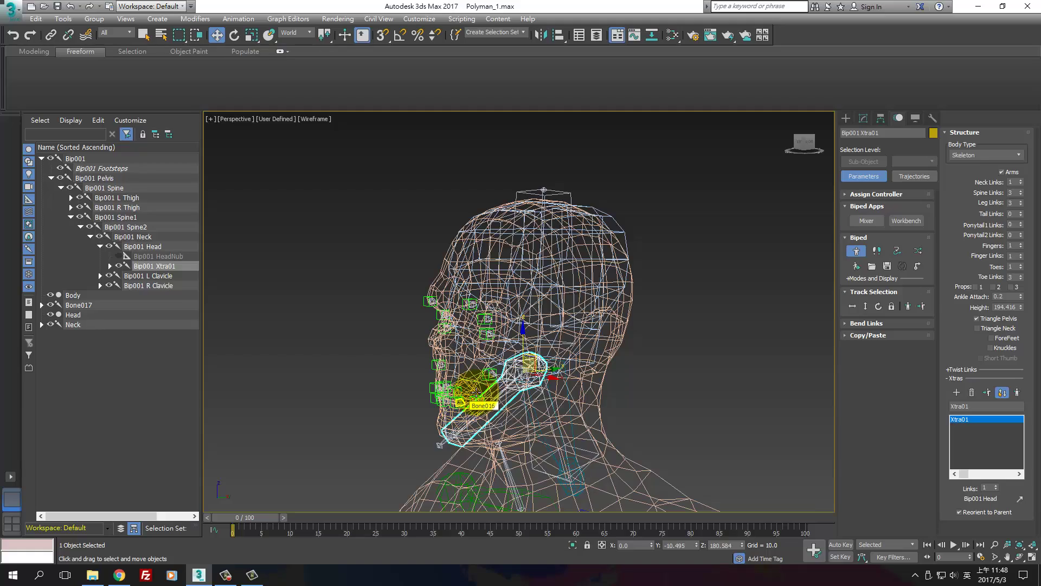
scroll(547, 341, up, 5)
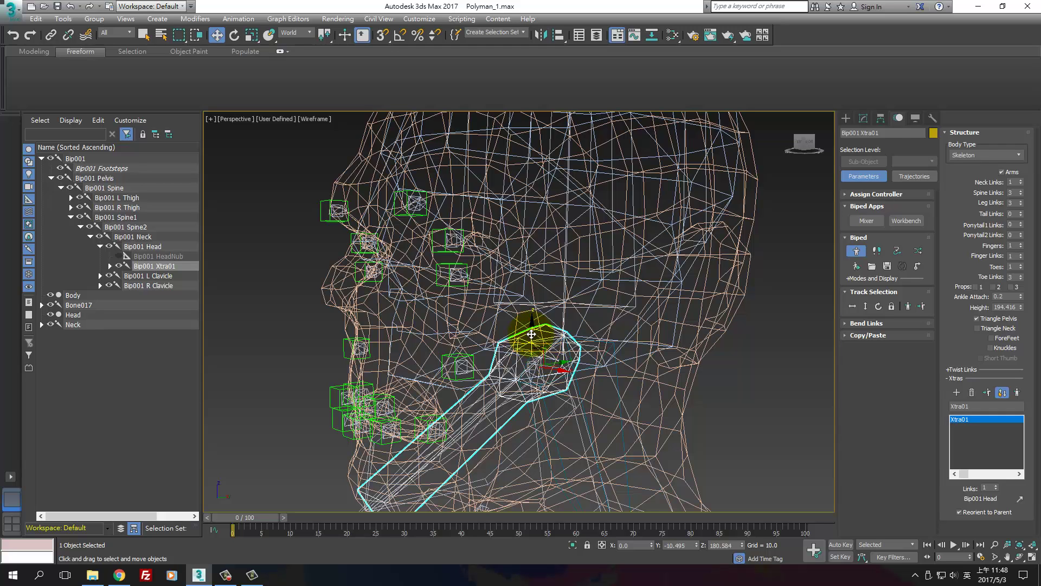
drag(535, 346, 548, 315)
key(ctrl+z)
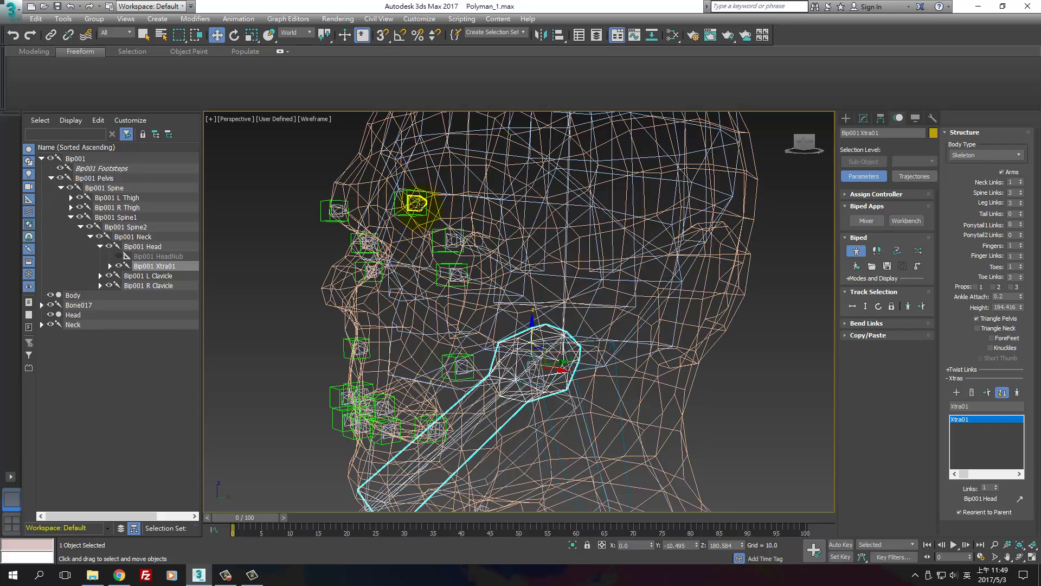
Step: Select the L_eyelid_up_V helper near the eye and start the Bones creation tool
click(415, 203)
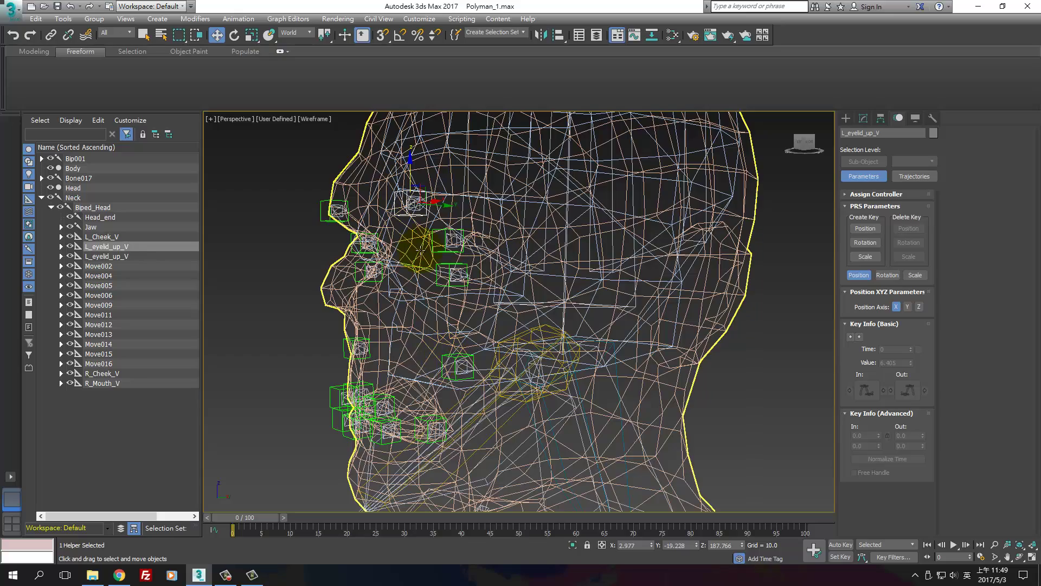
alt+middle_drag(423, 253, 659, 237)
click(845, 119)
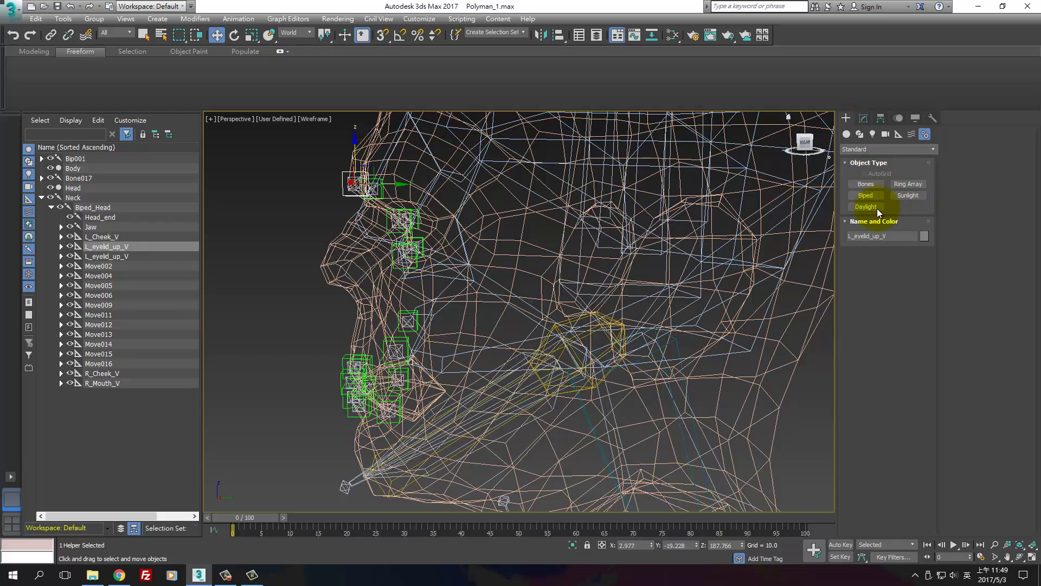
click(879, 186)
alt+middle_drag(608, 290, 575, 295)
middle_drag(521, 248, 555, 279)
scroll(556, 279, up, 2)
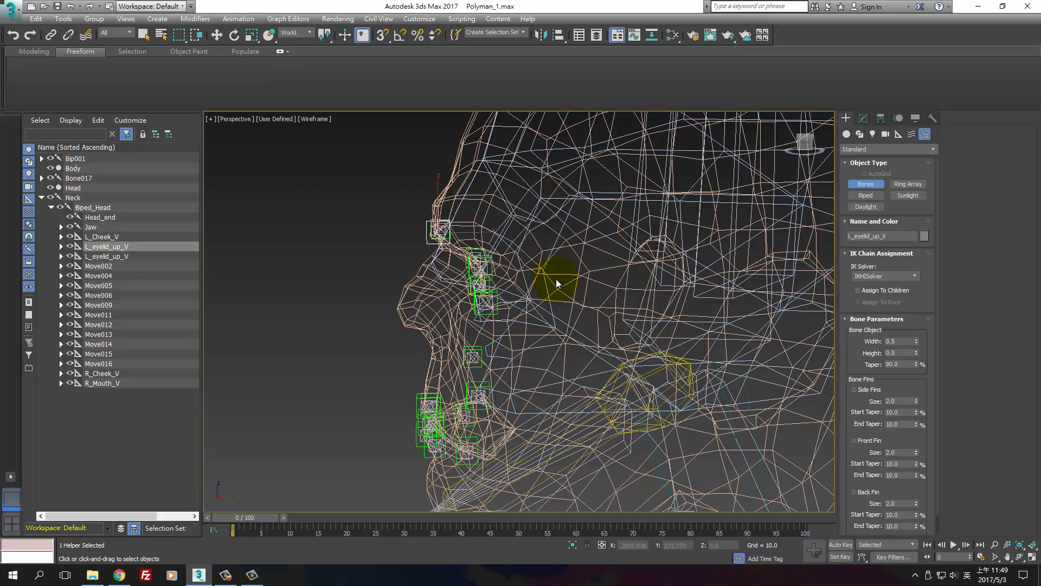
Step: Maximize the Left viewport in wireframe display, framed on the empty area in front of the face
key(alt+w)
right_click(333, 421)
key(alt+w)
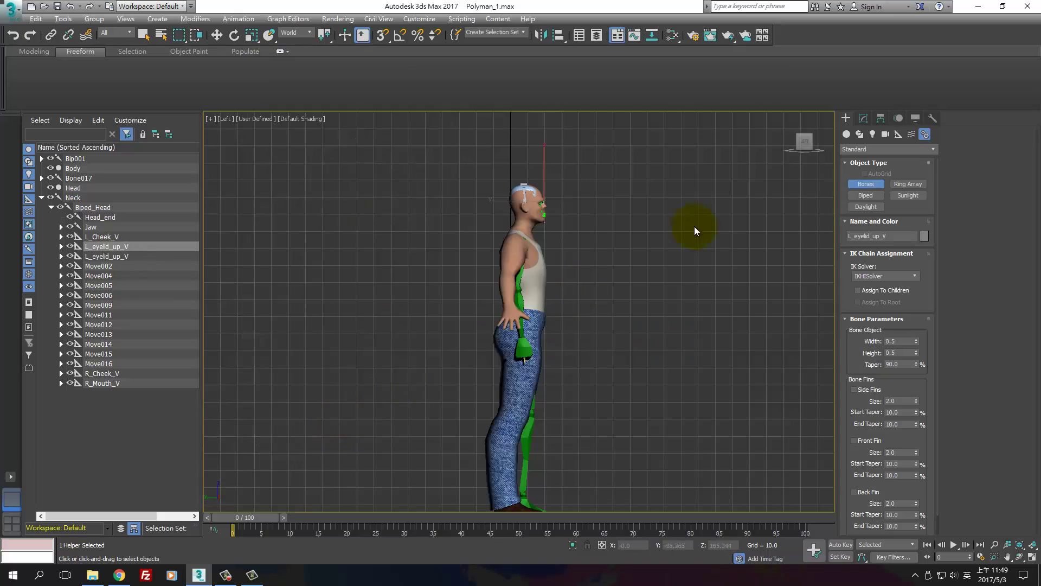
key(F3)
middle_drag(452, 270, 486, 228)
scroll(437, 216, up, 5)
middle_drag(432, 179, 507, 338)
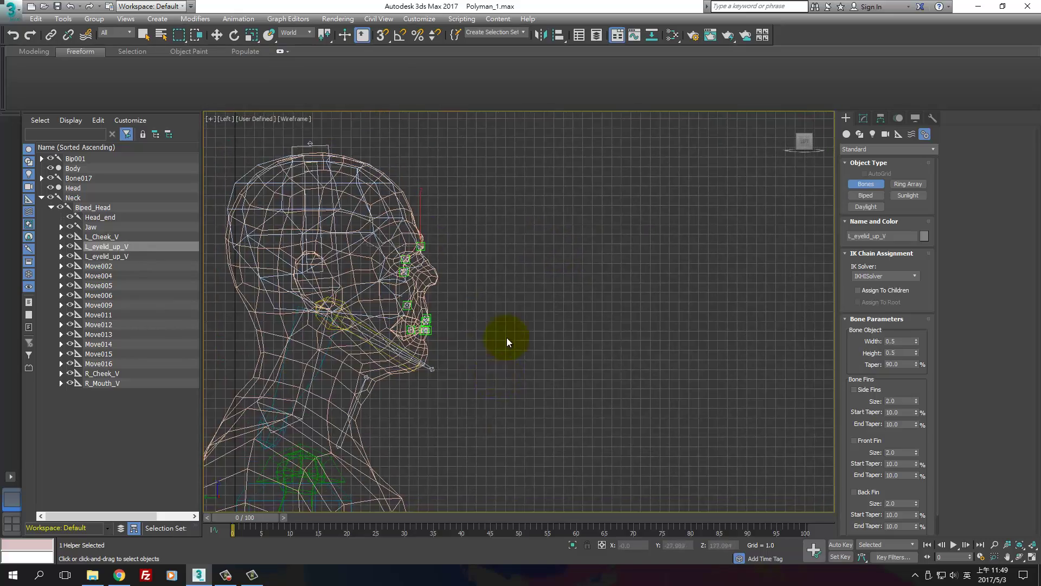
scroll(510, 338, up, 3)
Step: Draw a short upward-sloping bone with an end bone in front of the nose in the Left view, and clear the selection
click(455, 202)
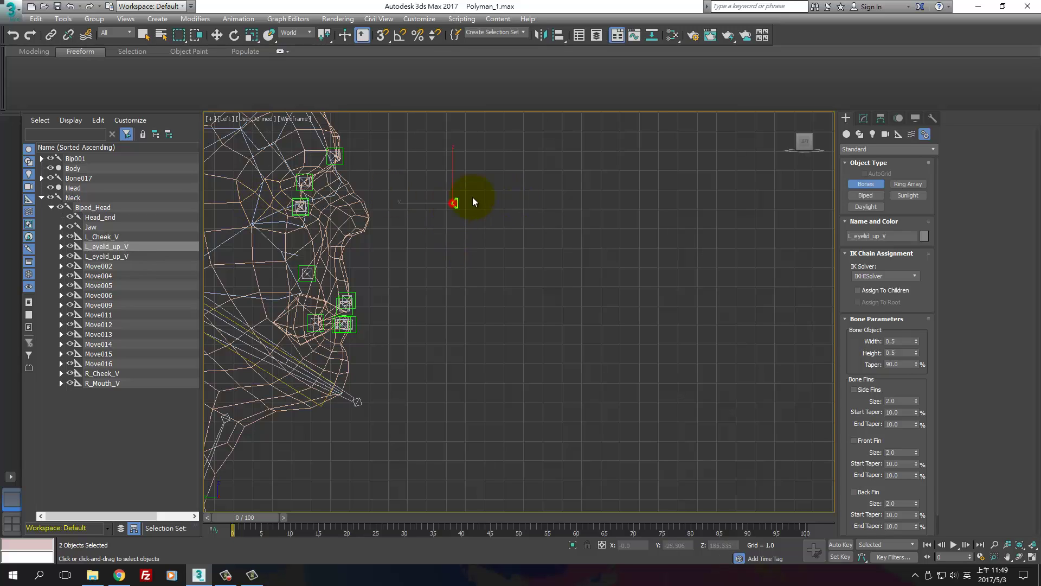
click(495, 187)
right_click(495, 188)
click(486, 189)
right_click(486, 189)
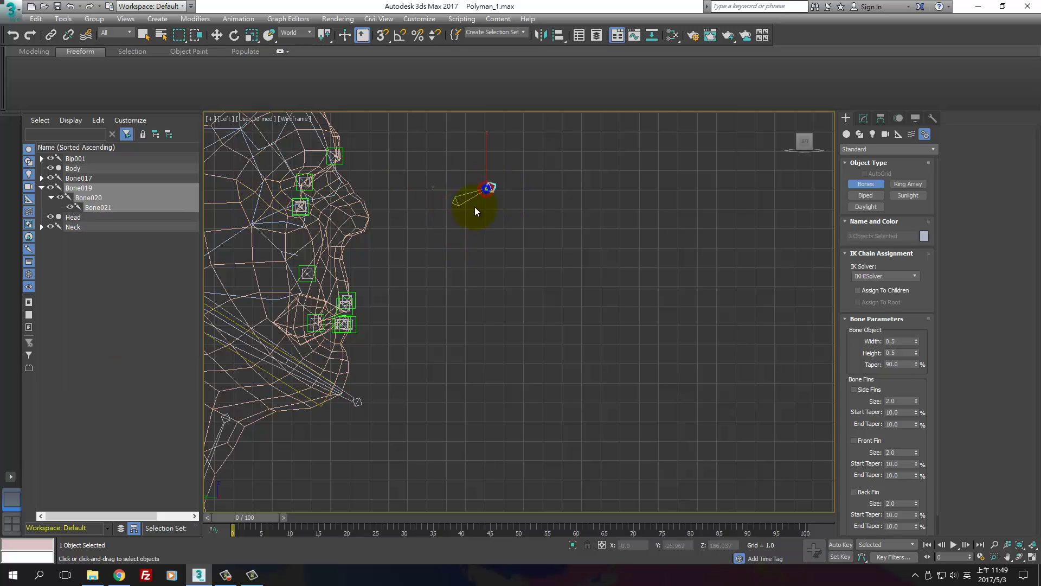
right_click(457, 210)
click(433, 220)
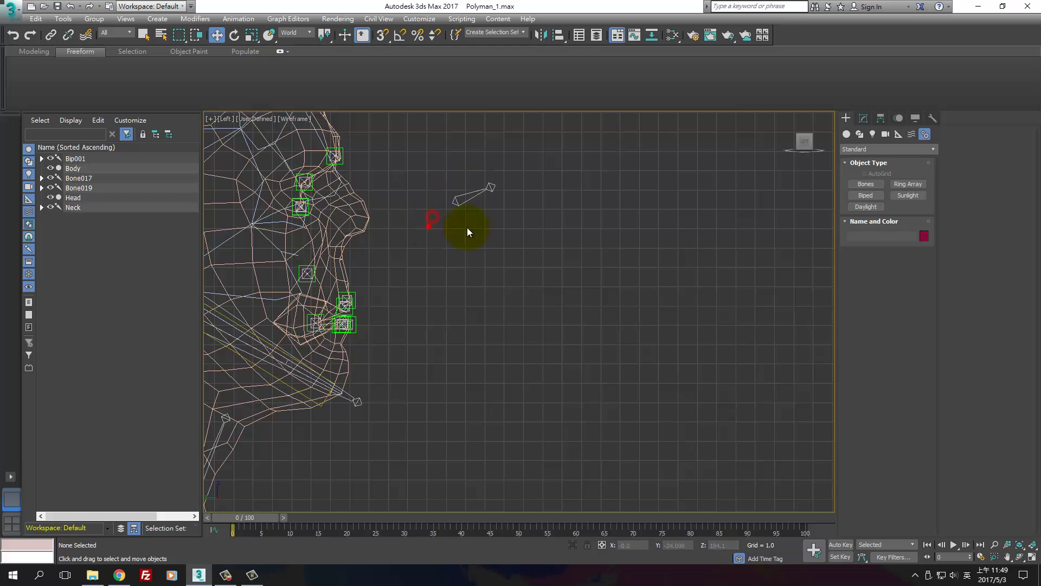
Step: Draw a second short bone with an end bone just below the first one, sloping downward away from the face
click(878, 183)
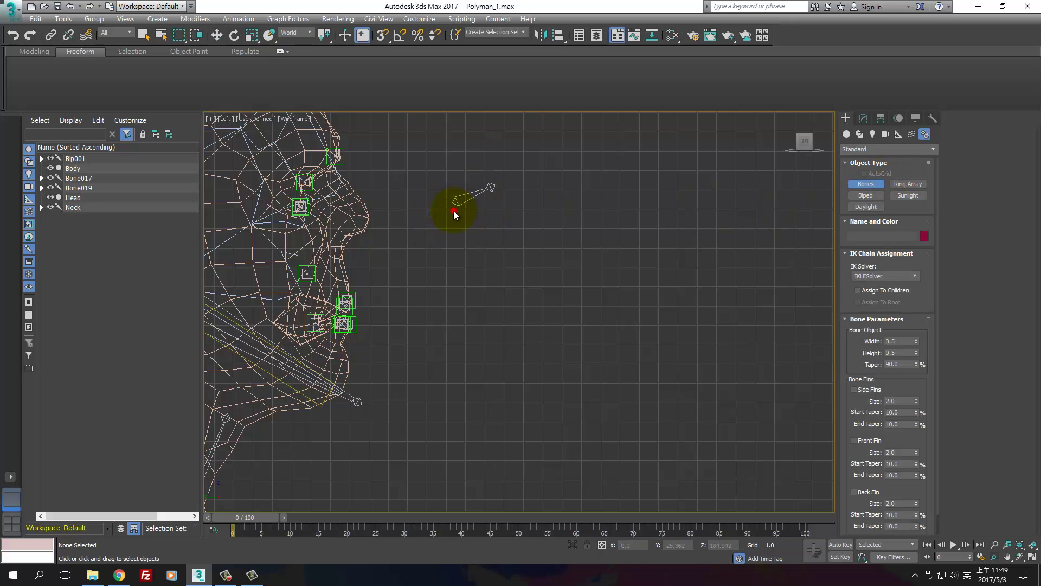
click(453, 211)
click(492, 223)
click(491, 224)
right_click(493, 224)
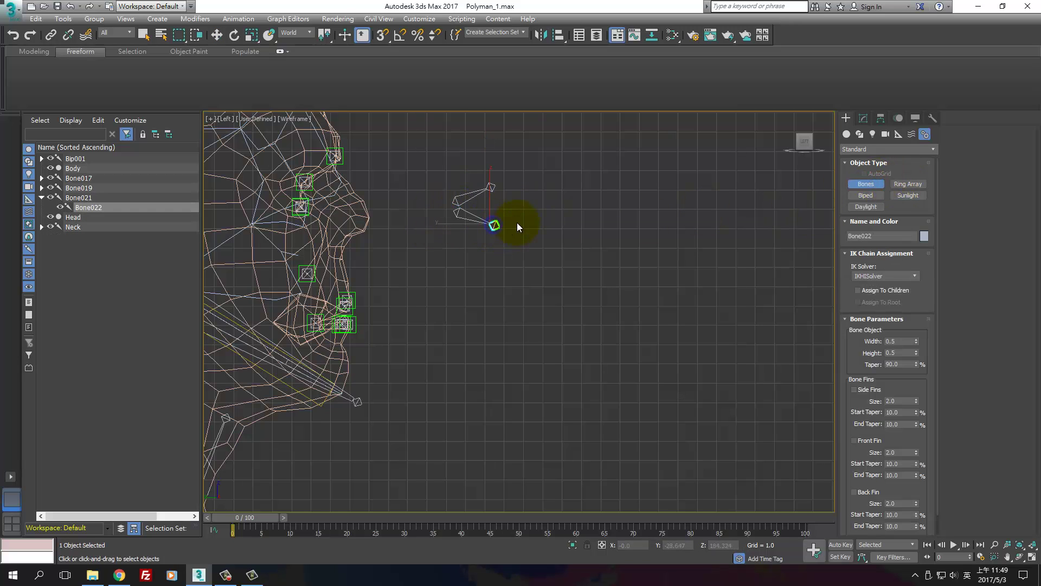
click(563, 221)
right_click(563, 220)
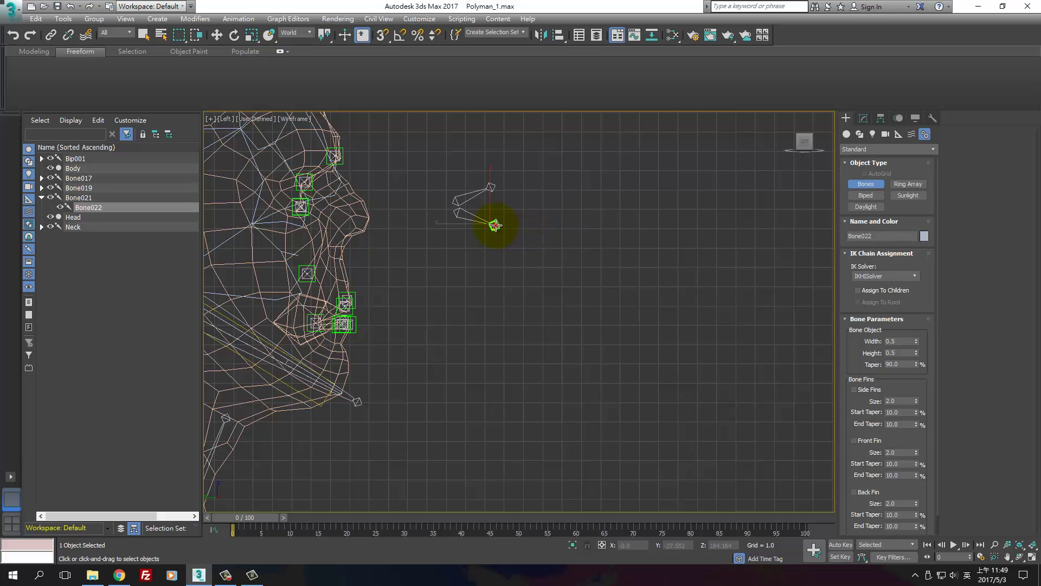
click(495, 225)
click(502, 230)
right_click(503, 230)
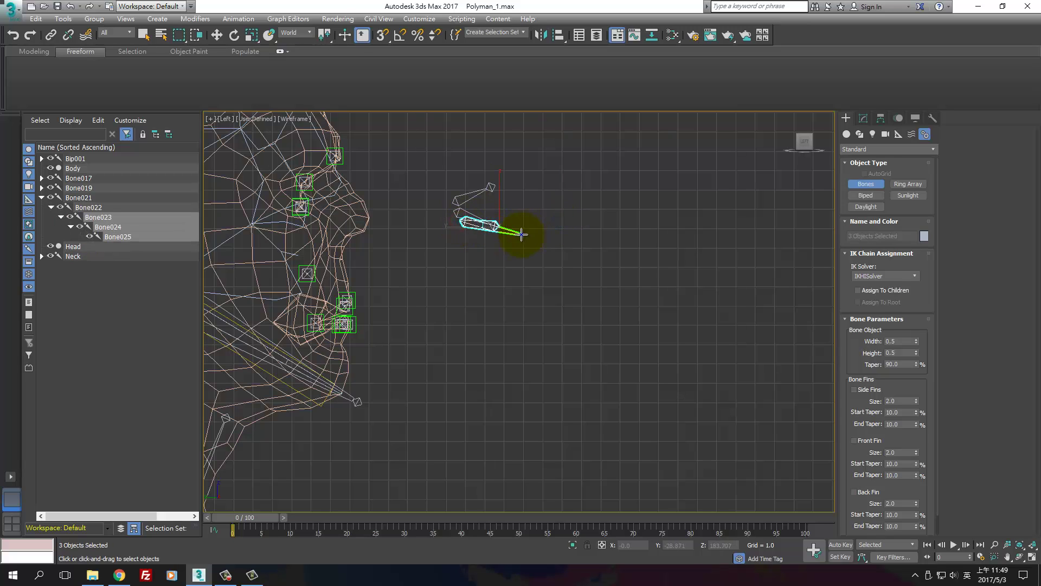
key(w)
key(ctrl+z)
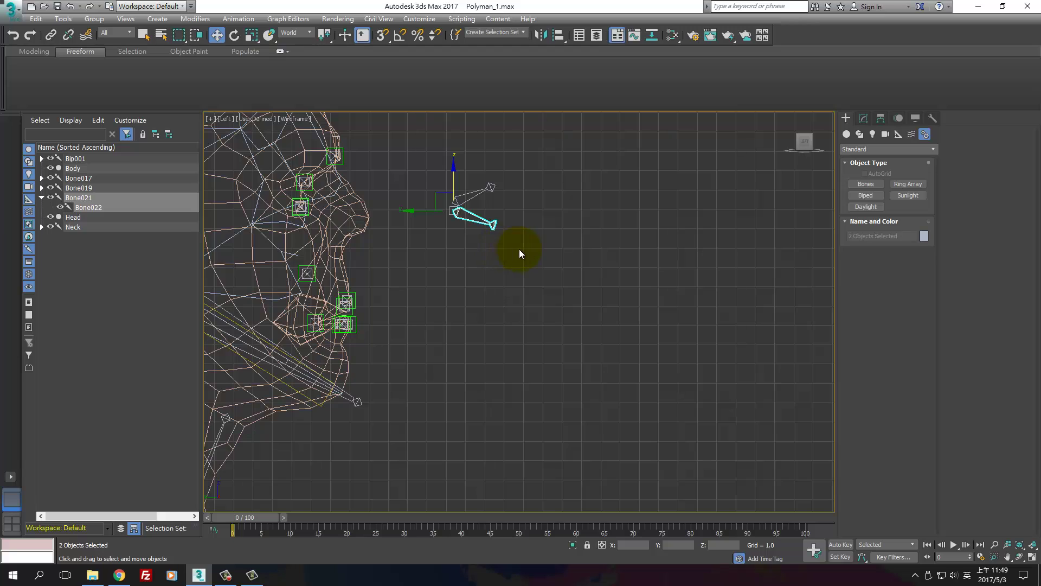
Step: Rotate the lower bone and the upper bone in front of the nose slightly about their bases
click(529, 254)
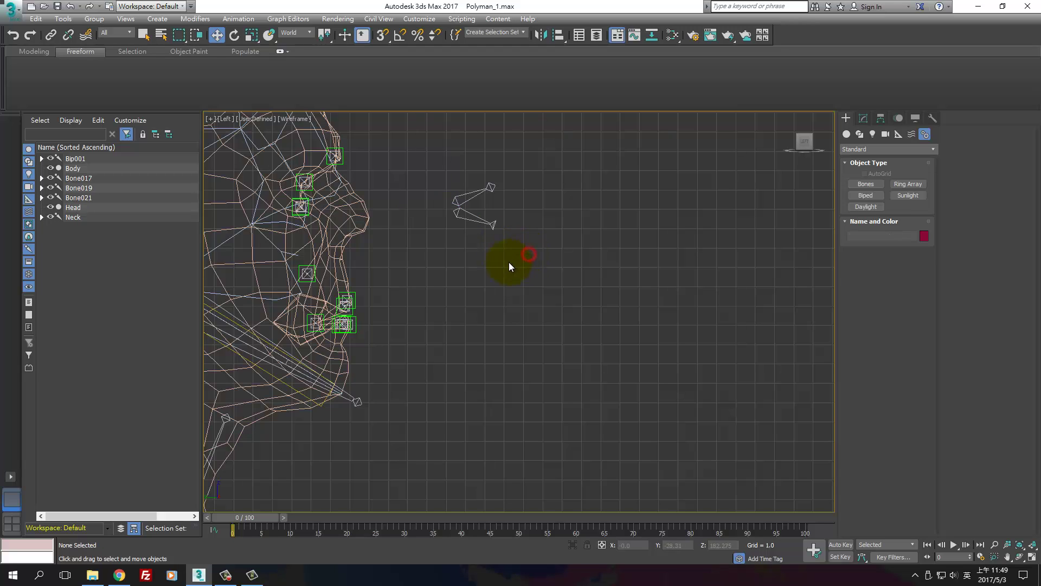
click(470, 216)
key(e)
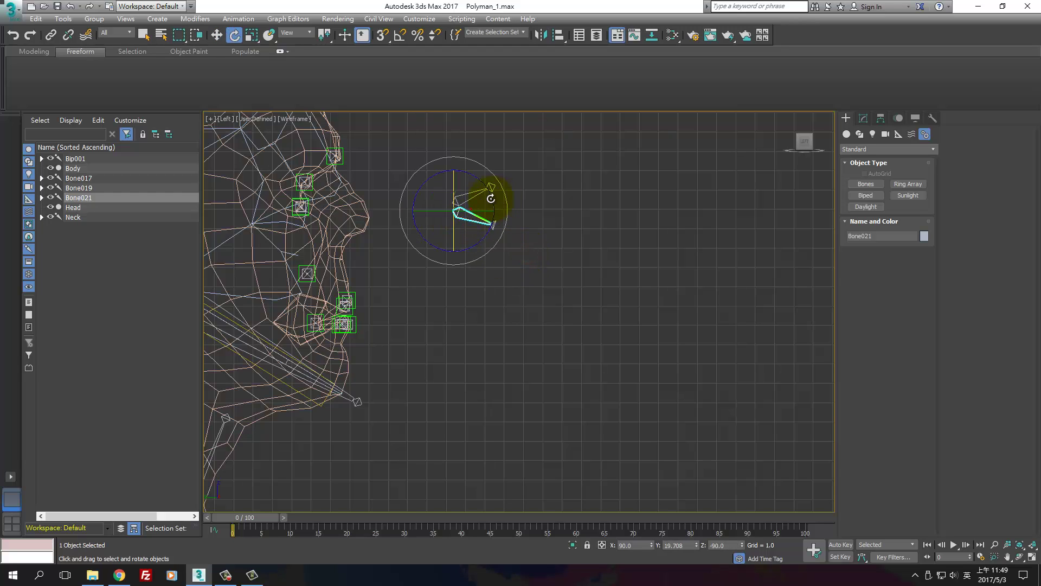
drag(491, 198, 471, 194)
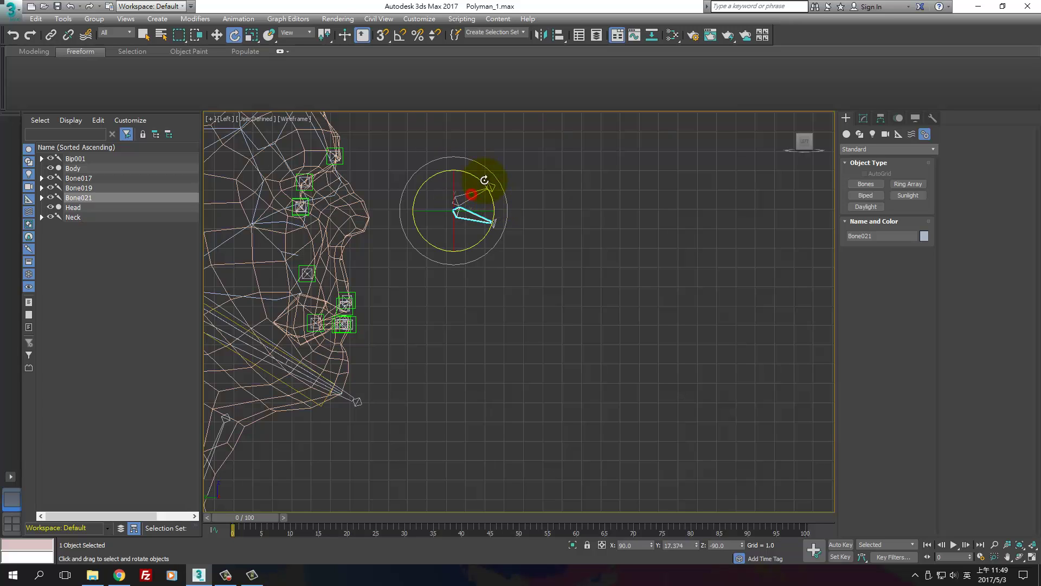
click(551, 190)
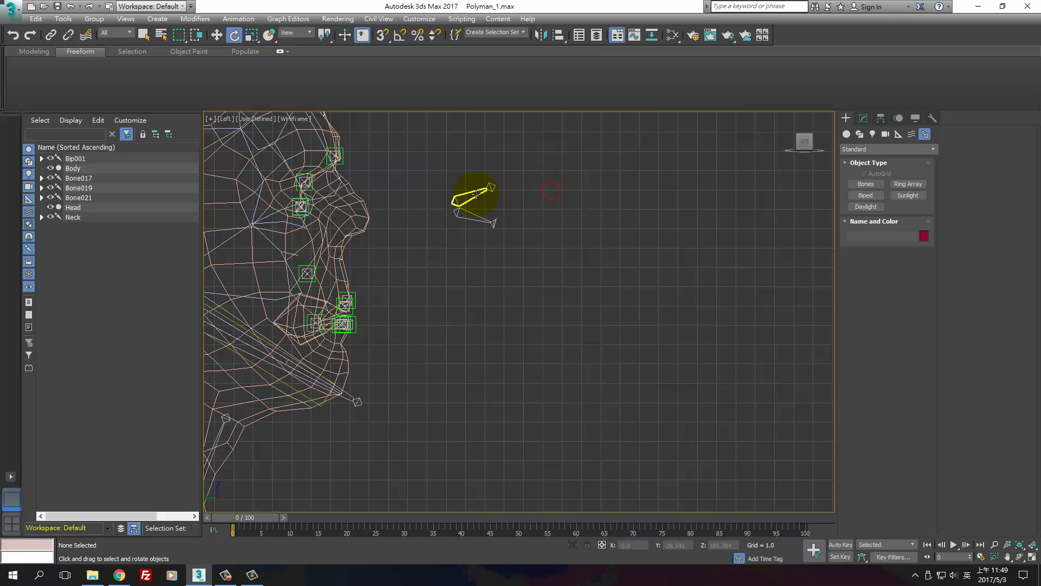
click(476, 194)
mouse_move(476, 175)
mouse_down()
mouse_move(488, 164)
mouse_move(481, 149)
mouse_move(490, 175)
mouse_up()
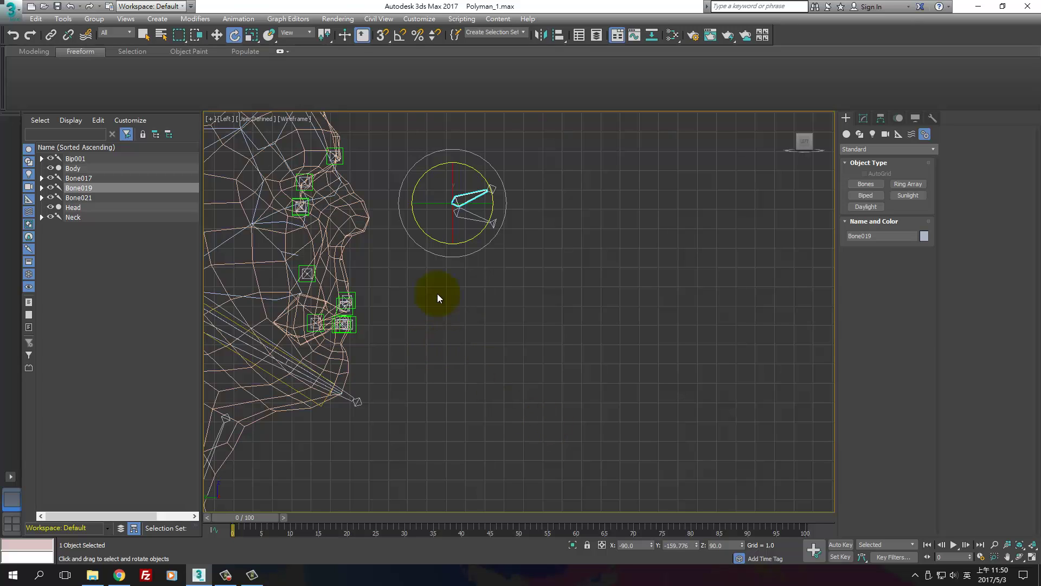
Step: Delete the two bone chains in front of the nose and the bone with its end bone at the front of the throat
drag(532, 174, 568, 190)
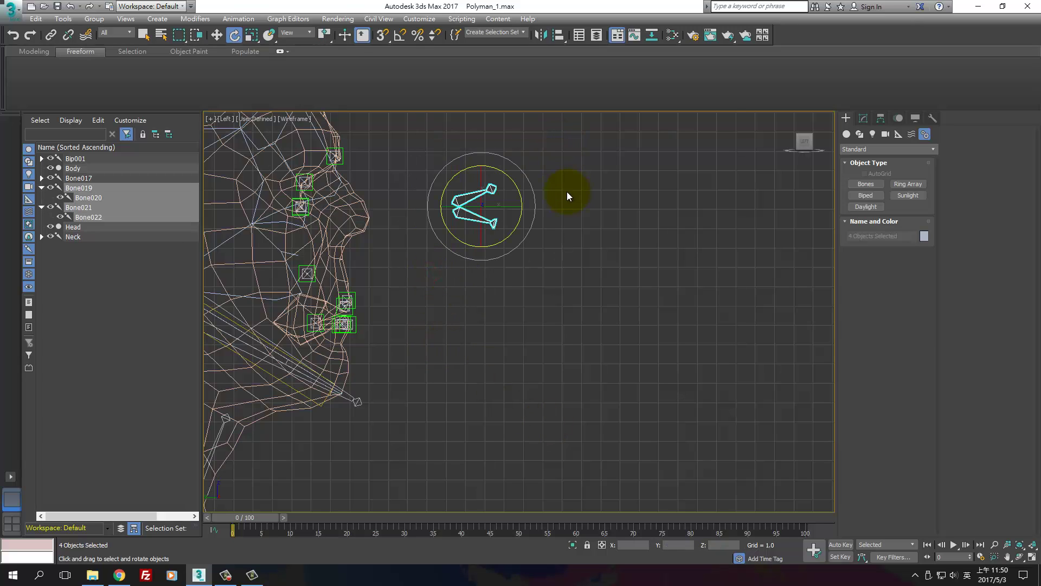
key(Delete)
middle_drag(380, 214, 516, 228)
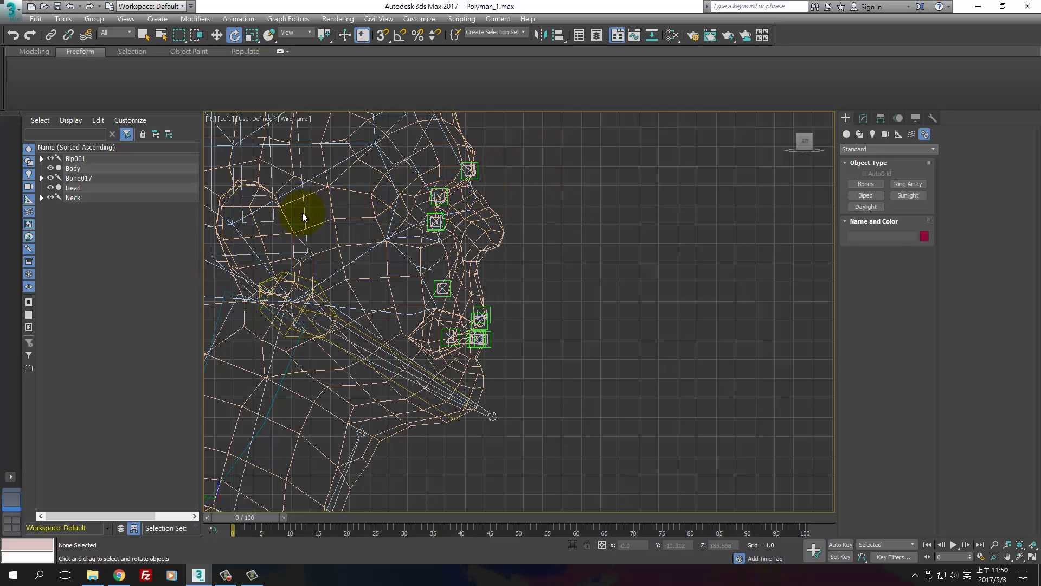
middle_drag(486, 233, 599, 233)
scroll(602, 271, down, 3)
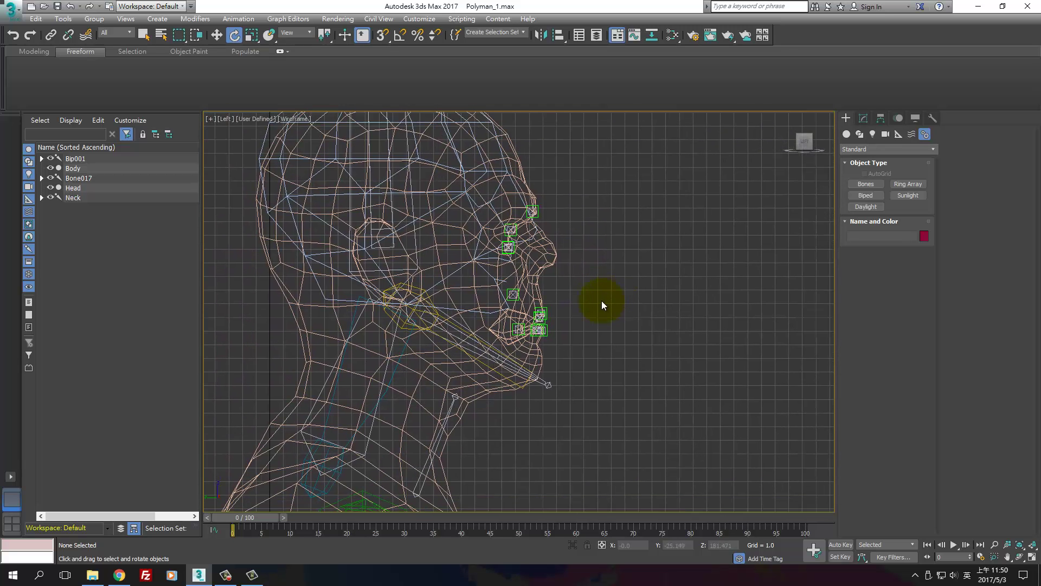
click(421, 484)
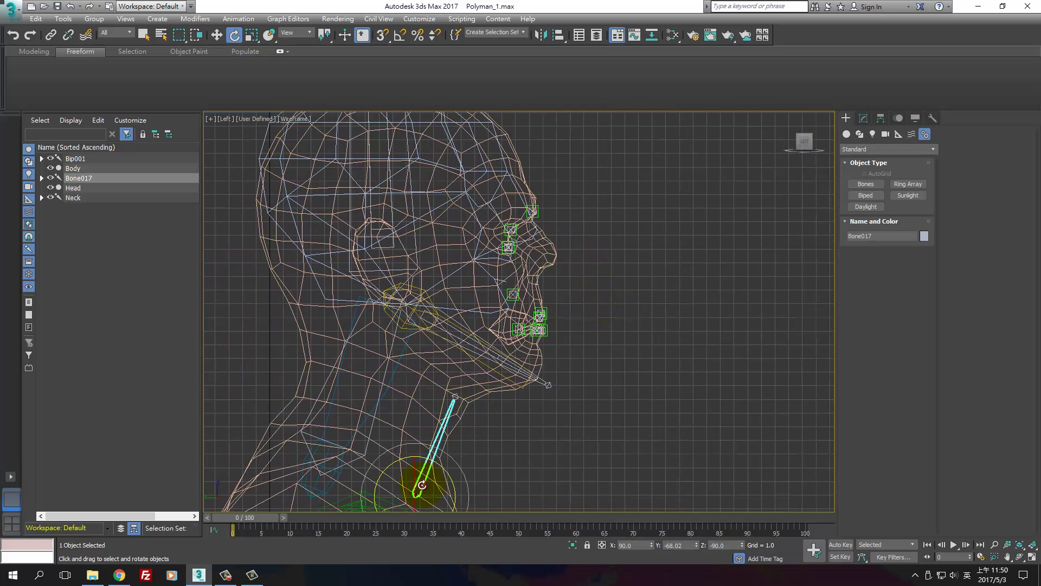
key(Delete)
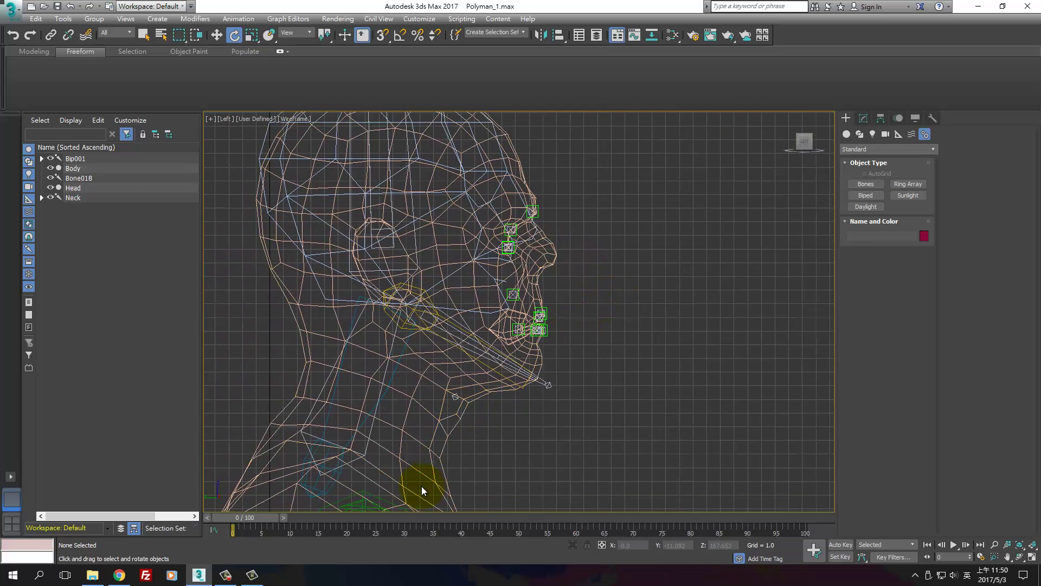
click(452, 399)
key(Delete)
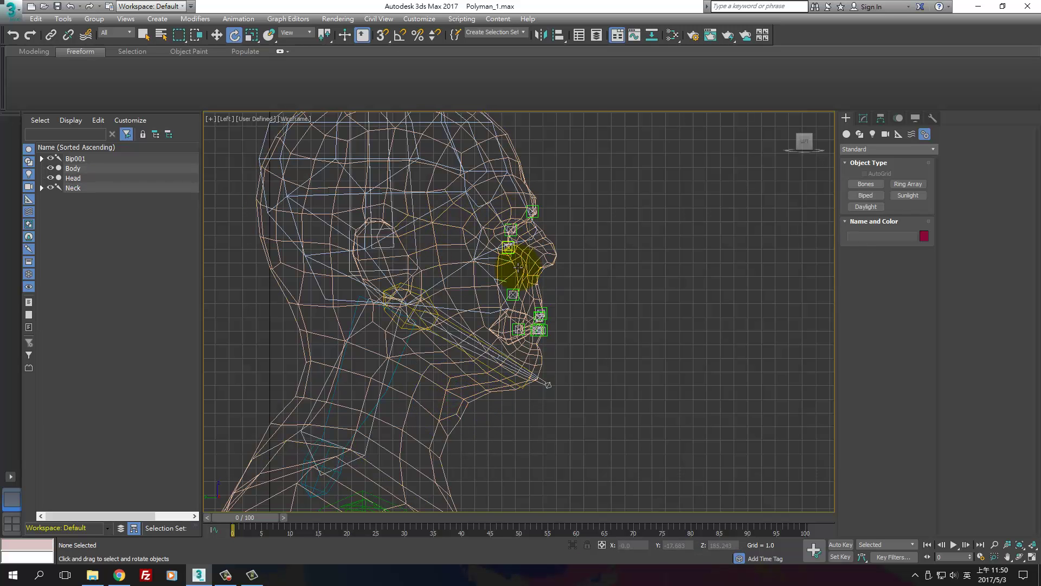
Step: Restore the four-viewport layout, select the Head mesh and show the Perspective view shaded, framed on the head and torso
scroll(568, 316, down, 3)
middle_drag(568, 313, 565, 268)
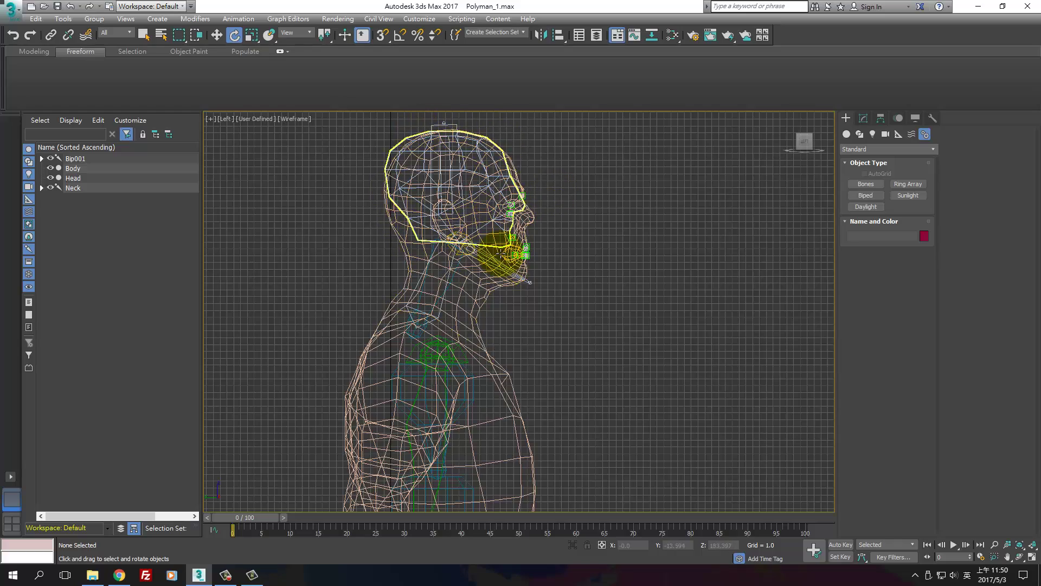
key(alt+w)
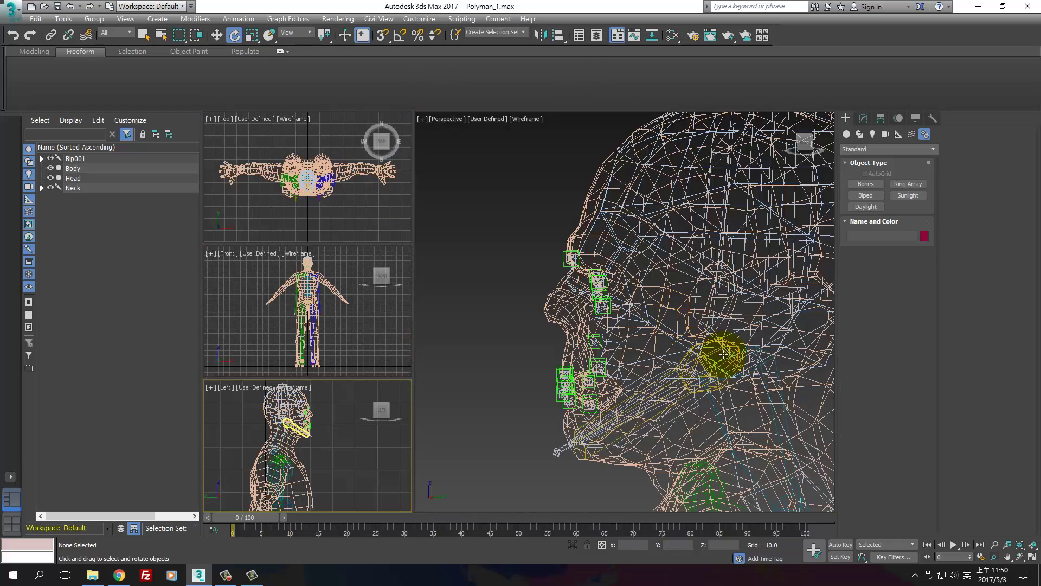
scroll(724, 354, down, 3)
middle_drag(723, 354, 596, 314)
key(alt+w)
alt+middle_drag(613, 365, 429, 239)
key(alt+w)
click(592, 248)
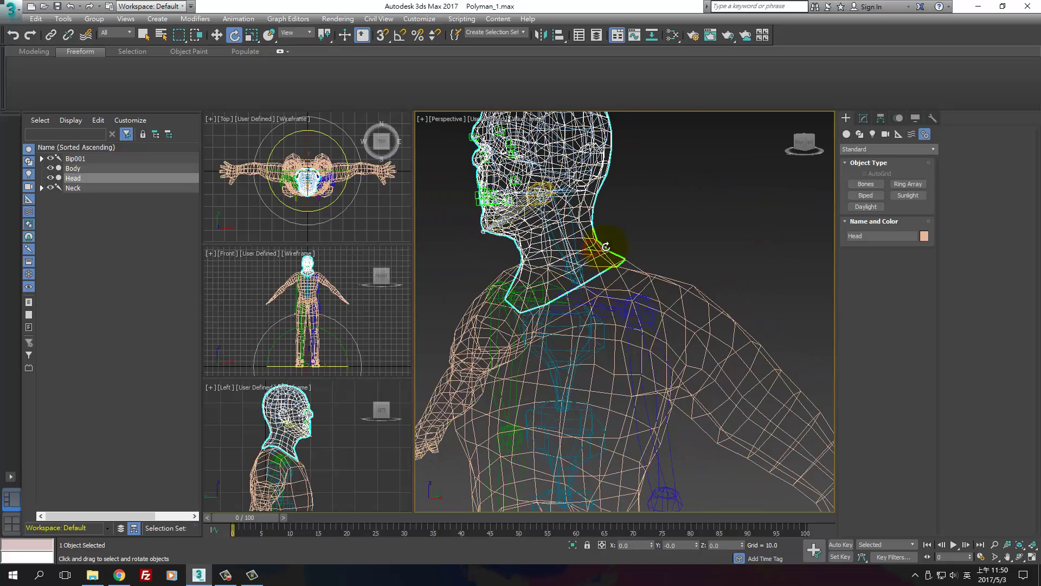
key(F3)
scroll(636, 236, down, 3)
alt+middle_drag(649, 248, 682, 256)
Step: Add an Edit Poly modifier above Skin on the Head mesh and attach the body mesh to it
click(861, 119)
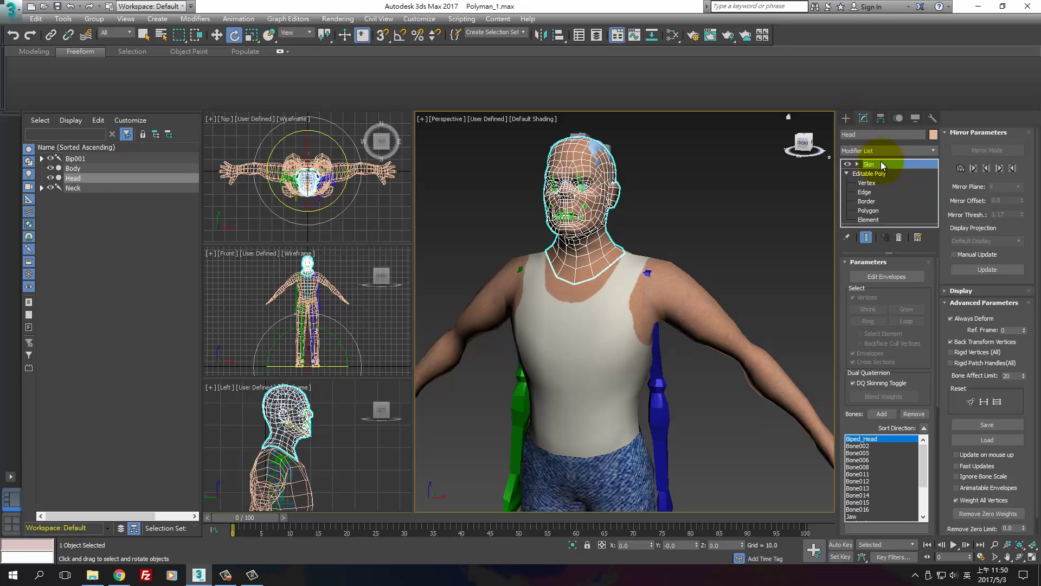
click(930, 150)
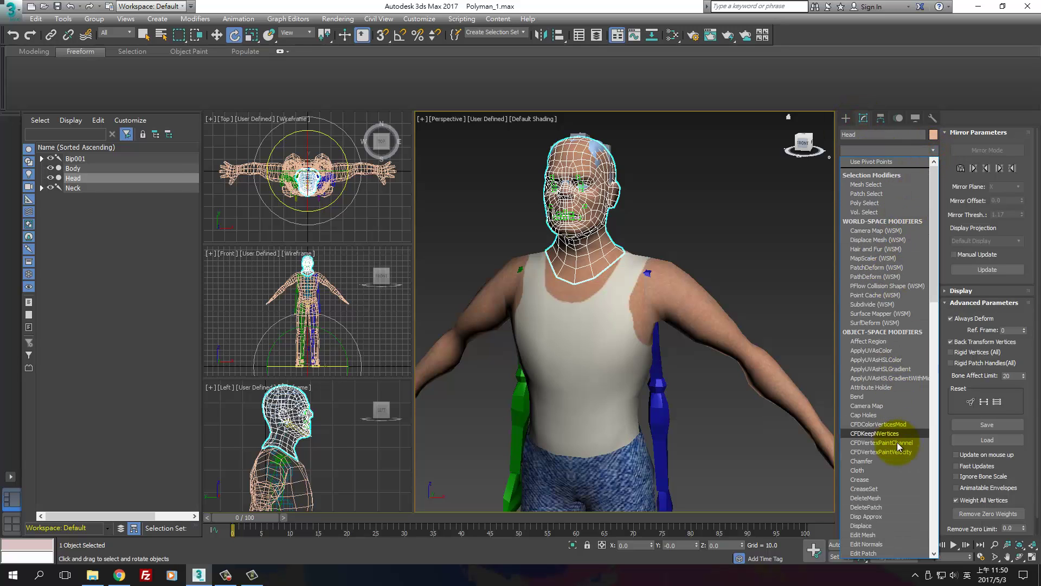
scroll(898, 440, down, 4)
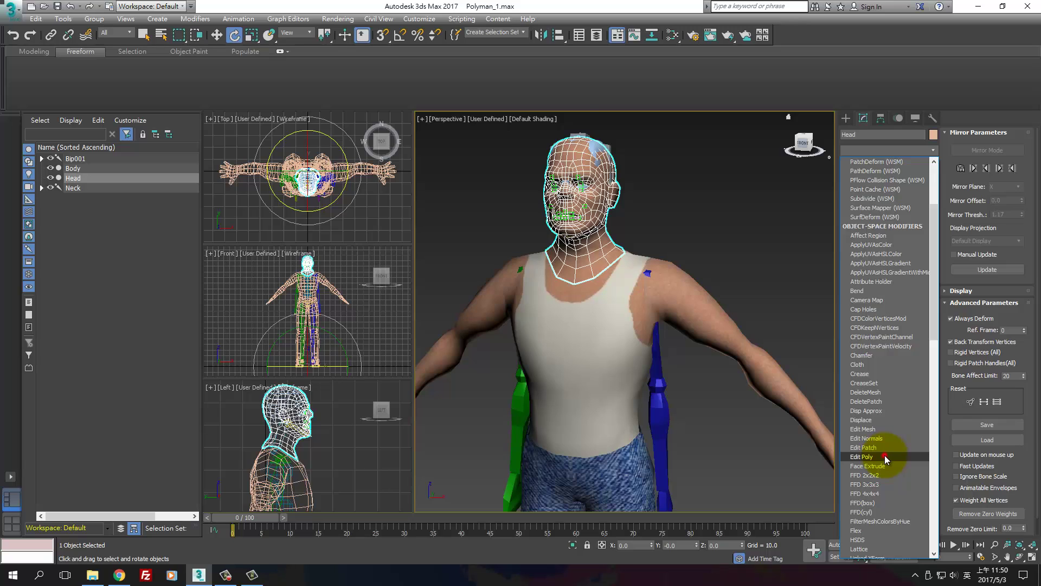
click(884, 456)
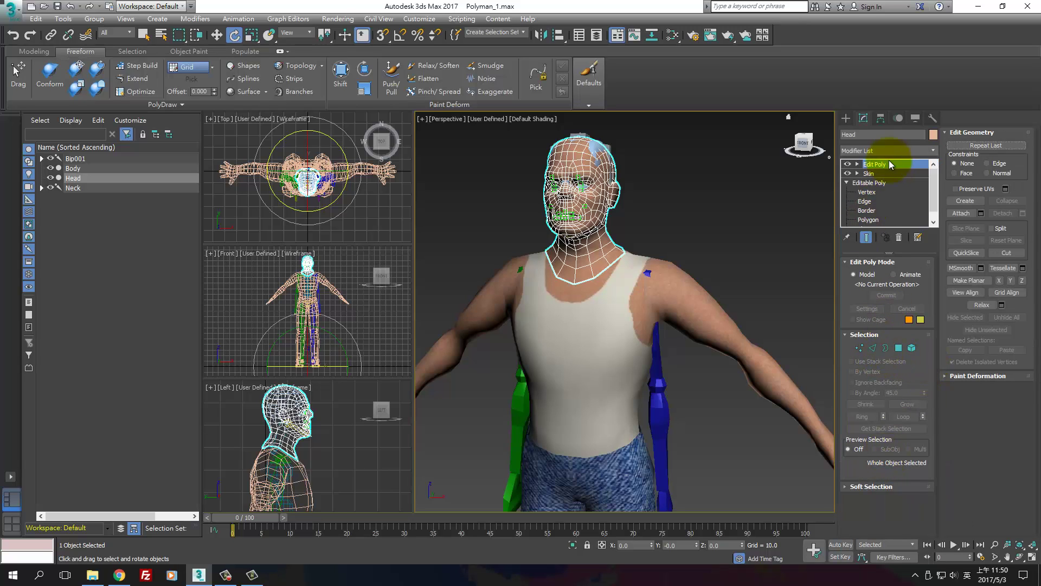
click(961, 212)
click(678, 297)
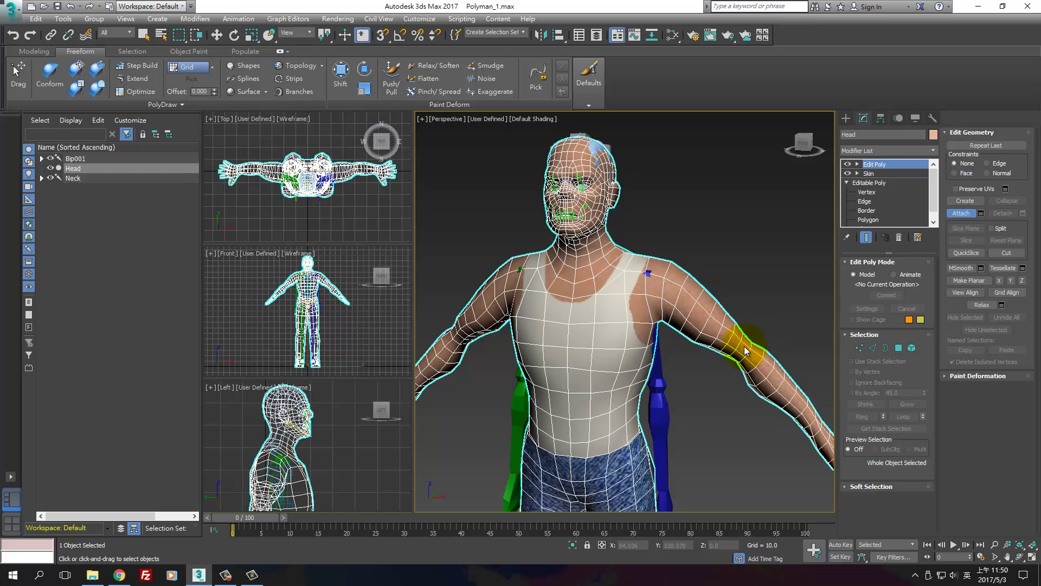
Step: Weld the vertices around the neck and shoulders where the head meets the body, and leave vertex editing
click(858, 164)
click(877, 173)
key(e)
drag(518, 244, 652, 323)
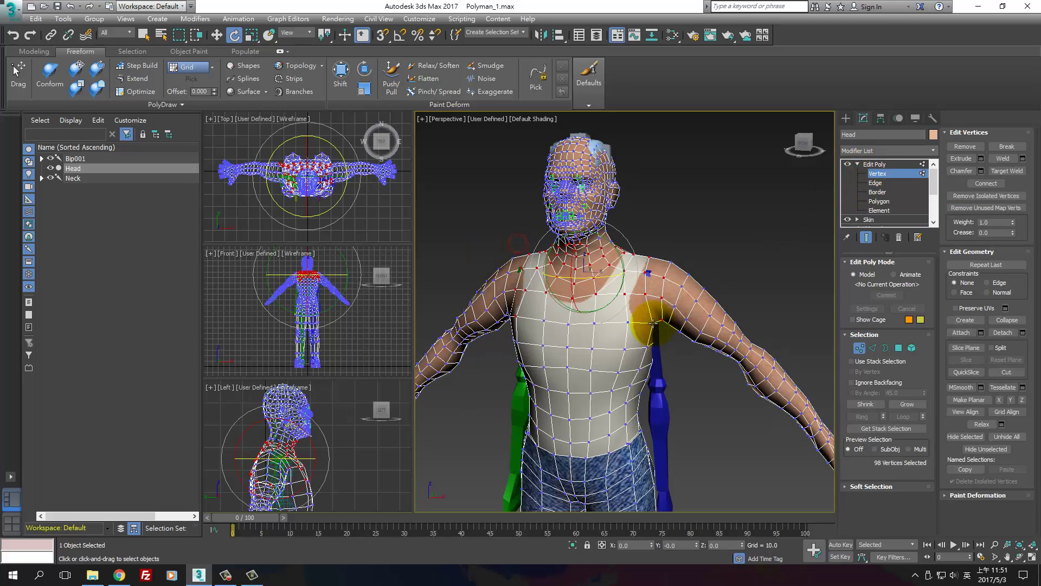
click(253, 440)
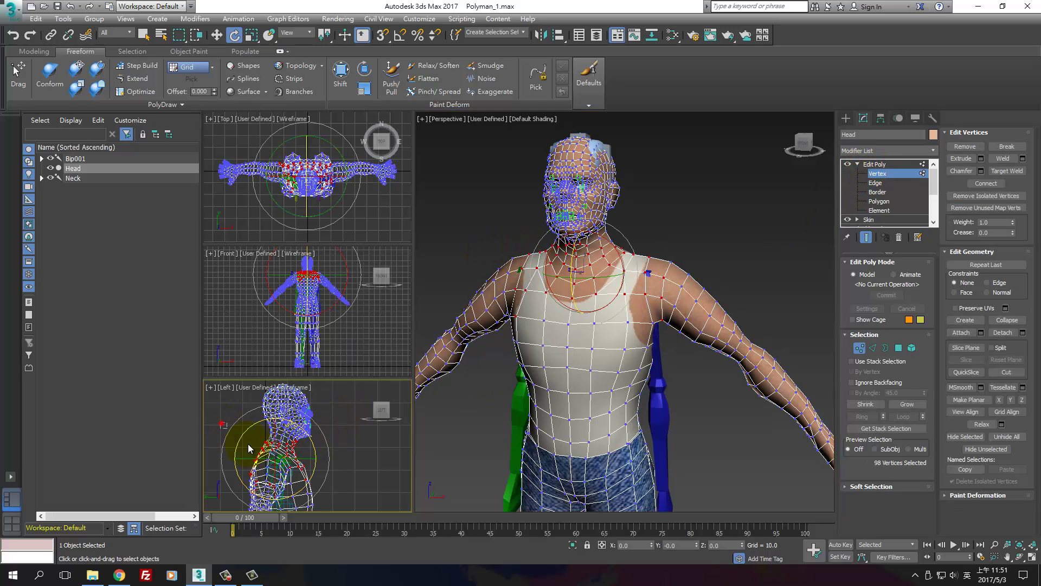
drag(301, 476, 315, 471)
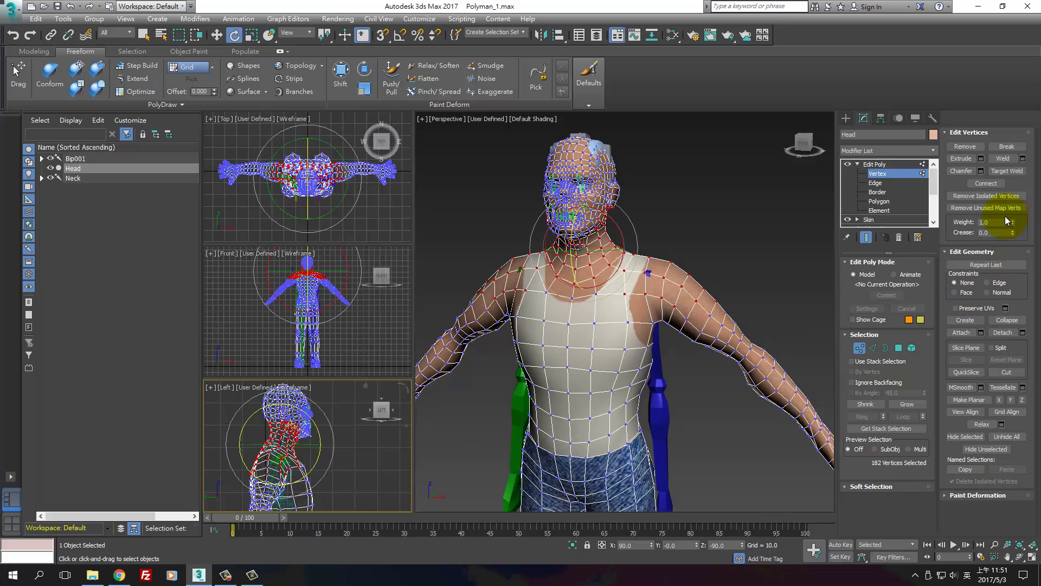
click(1011, 160)
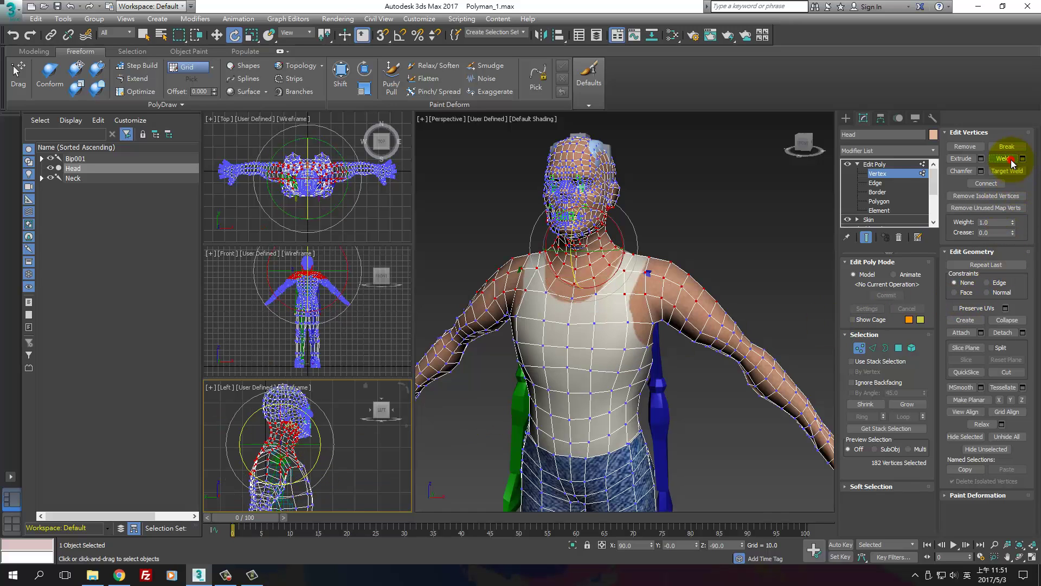
click(738, 216)
click(899, 164)
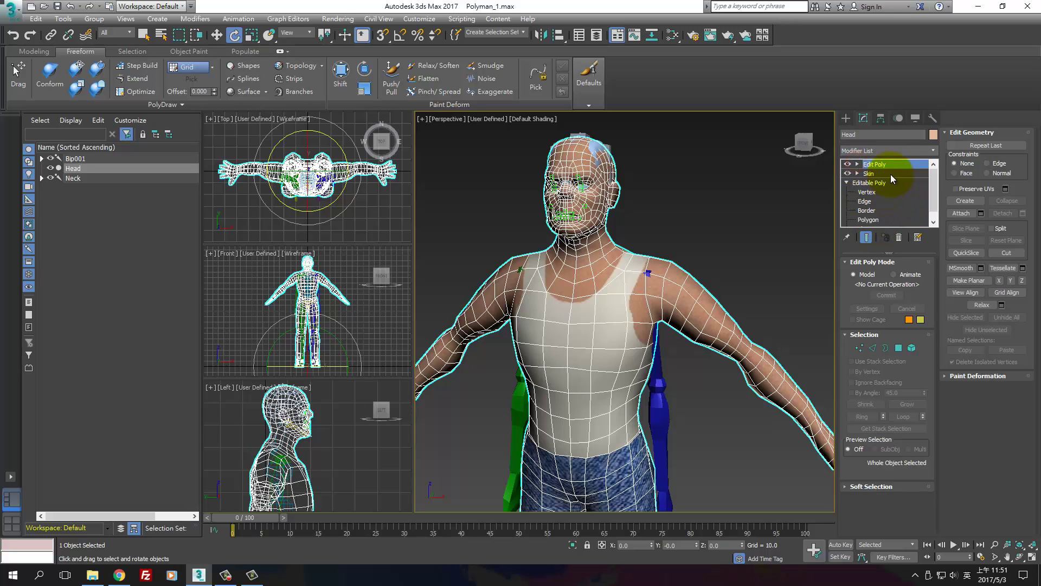
Step: Clear the mesh selection and select the L_Cheek_V helper on the face for moving
click(890, 175)
click(601, 318)
click(687, 213)
middle_drag(733, 256, 691, 230)
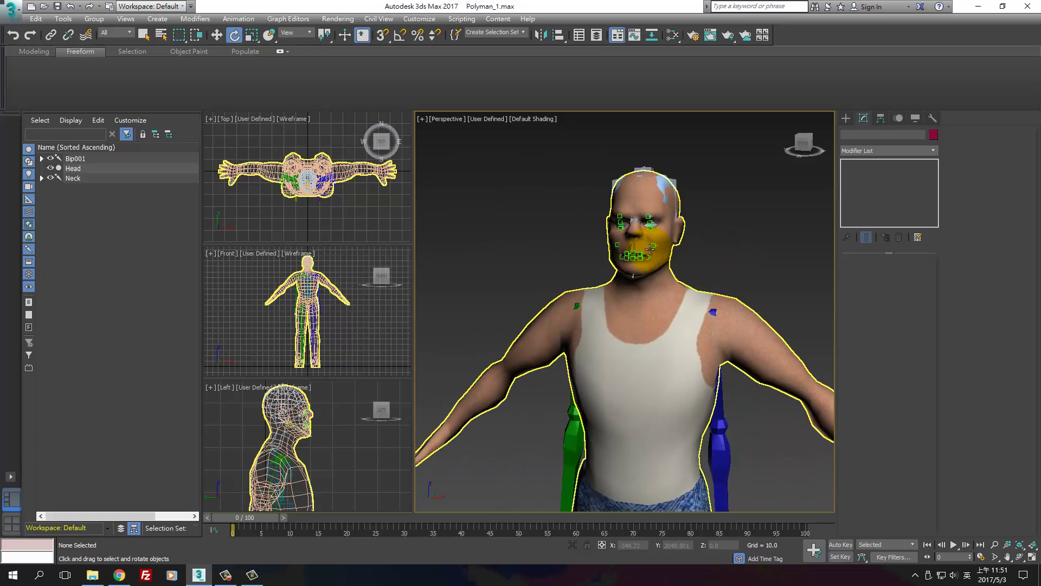
click(653, 247)
key(w)
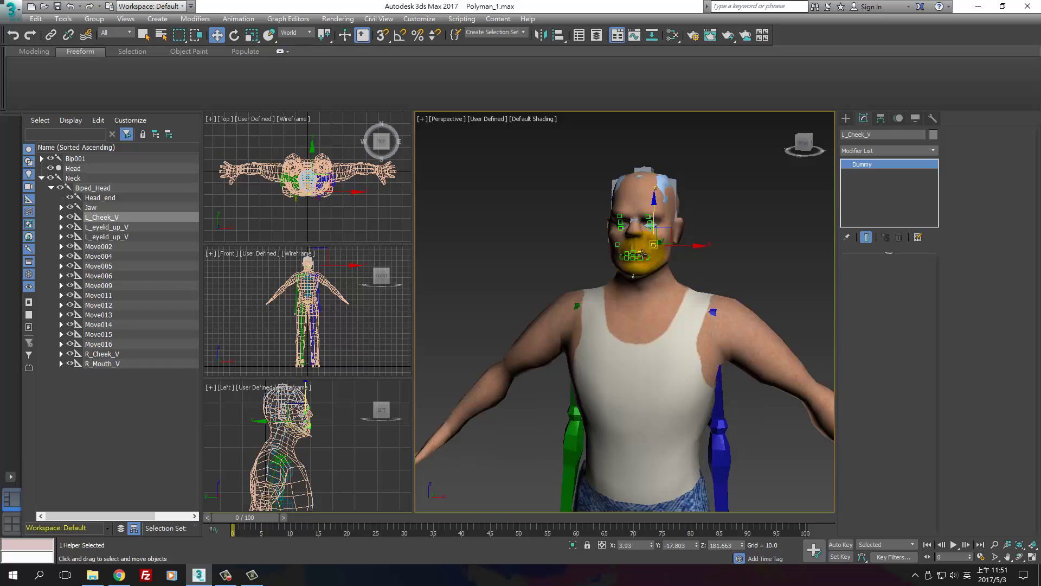
Step: Try rotating the Jaw bone to test how the mouth and chin deform
scroll(641, 254, up, 5)
click(634, 292)
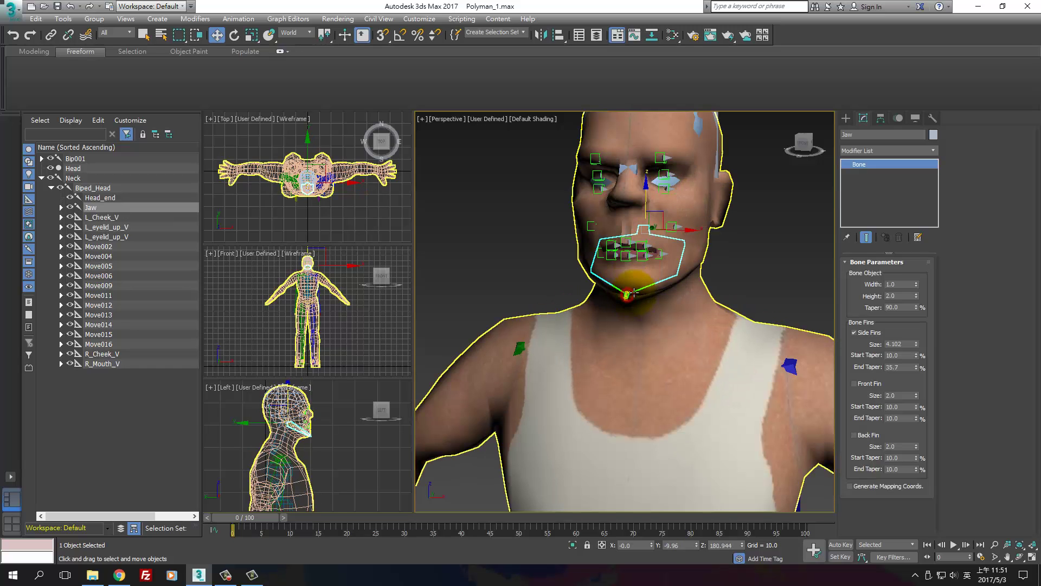
key(e)
drag(634, 217, 641, 220)
right_click(641, 219)
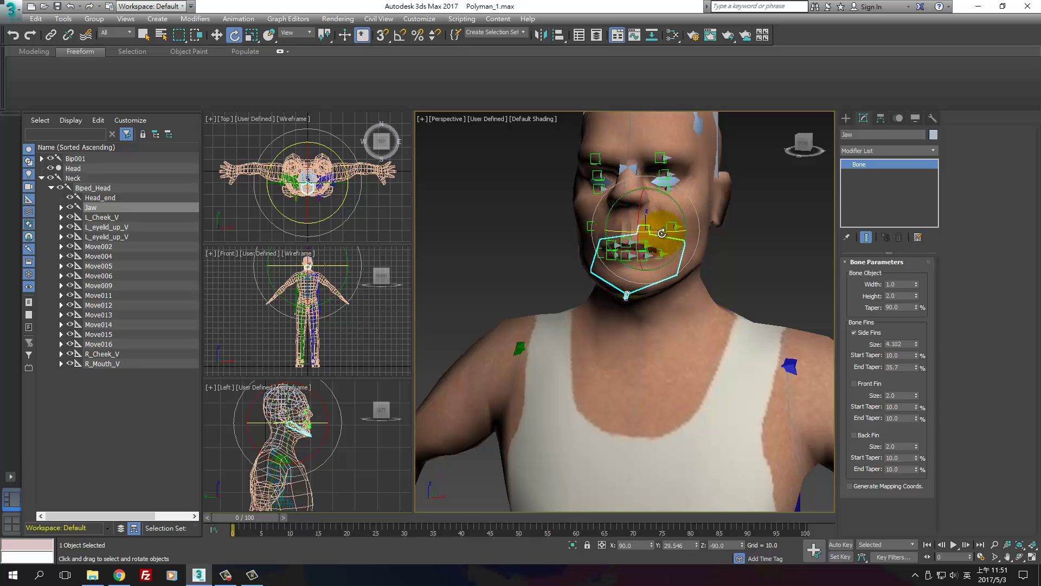
Step: Try rotating the Biped_Head bone from a three-quarter view to test how the head follows
alt+middle_drag(777, 260, 696, 168)
click(697, 168)
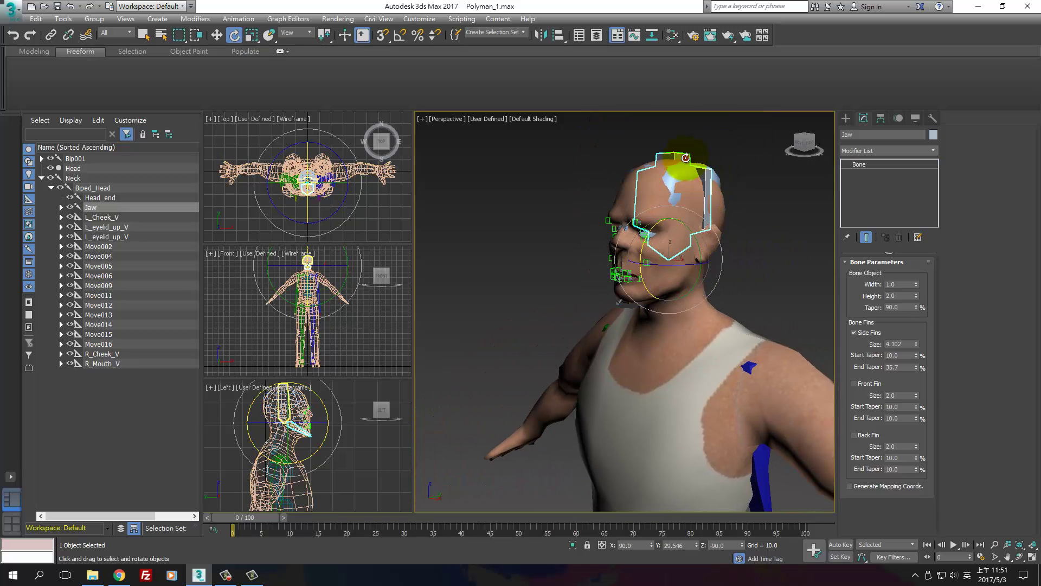
drag(656, 238, 678, 240)
right_click(678, 241)
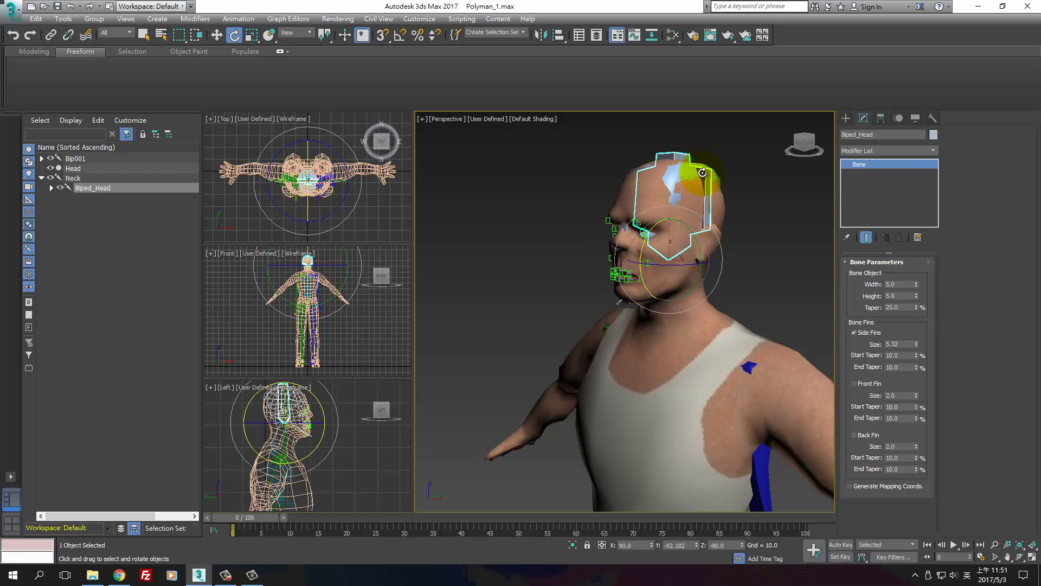
Step: Select the Bip001 Head bone and examine the face and neck join up close with edged faces switched on and off
click(714, 174)
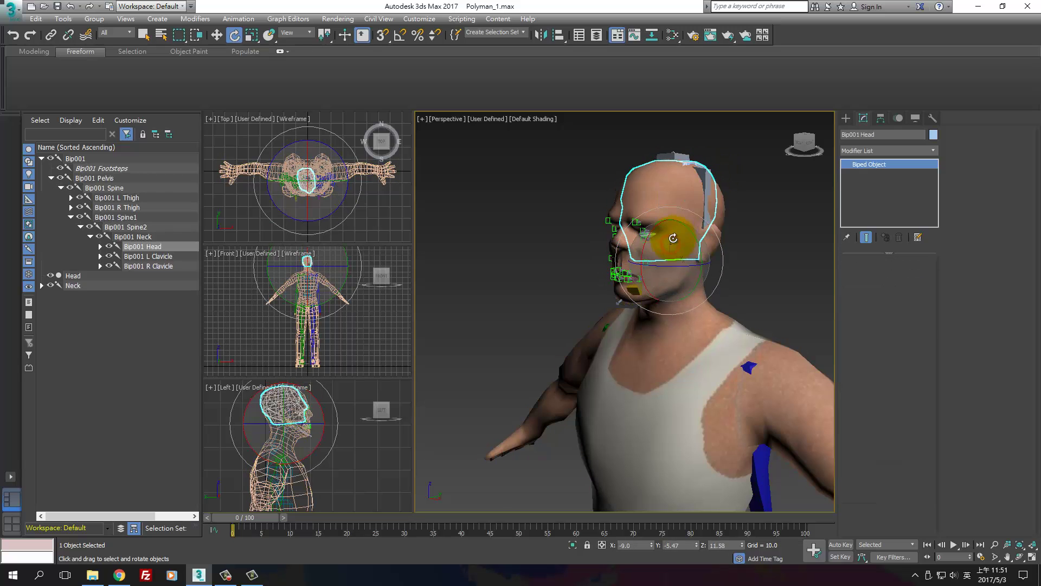
scroll(705, 263, up, 4)
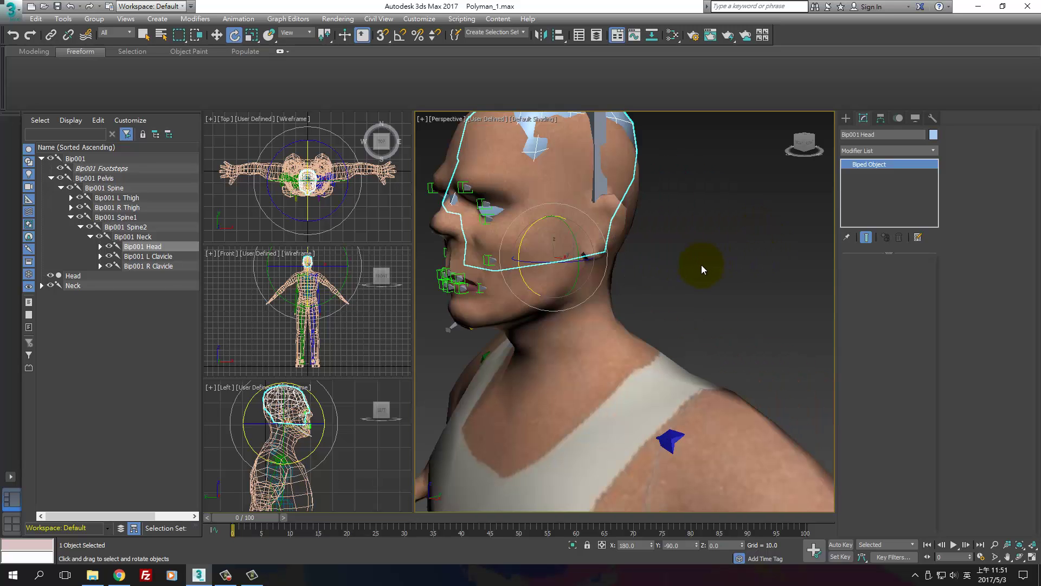
alt+middle_drag(631, 294, 682, 286)
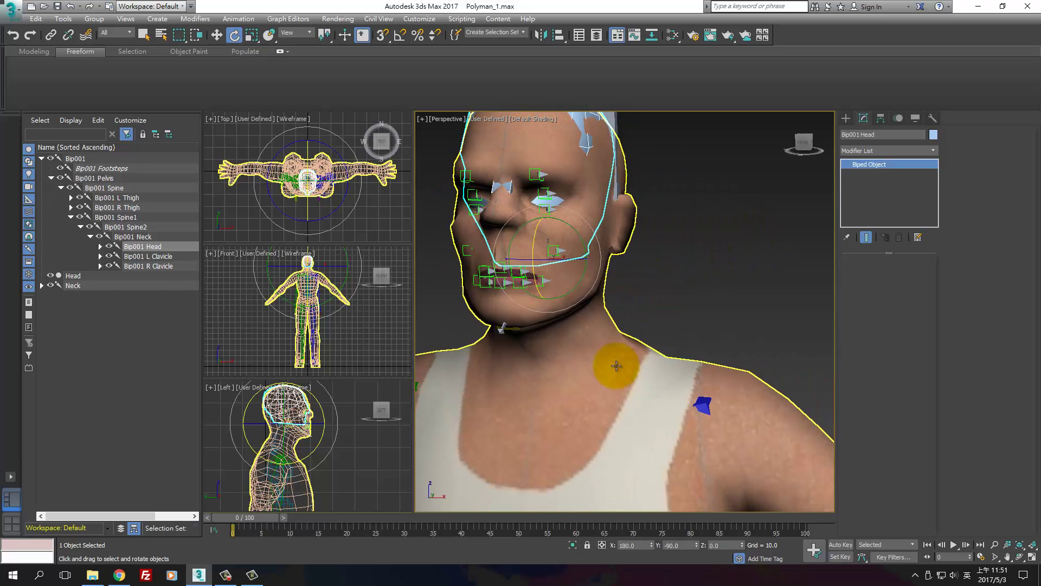
mouse_move(642, 401)
alt+middle_down()
mouse_move(699, 386)
mouse_move(658, 395)
alt+middle_up()
key(F4)
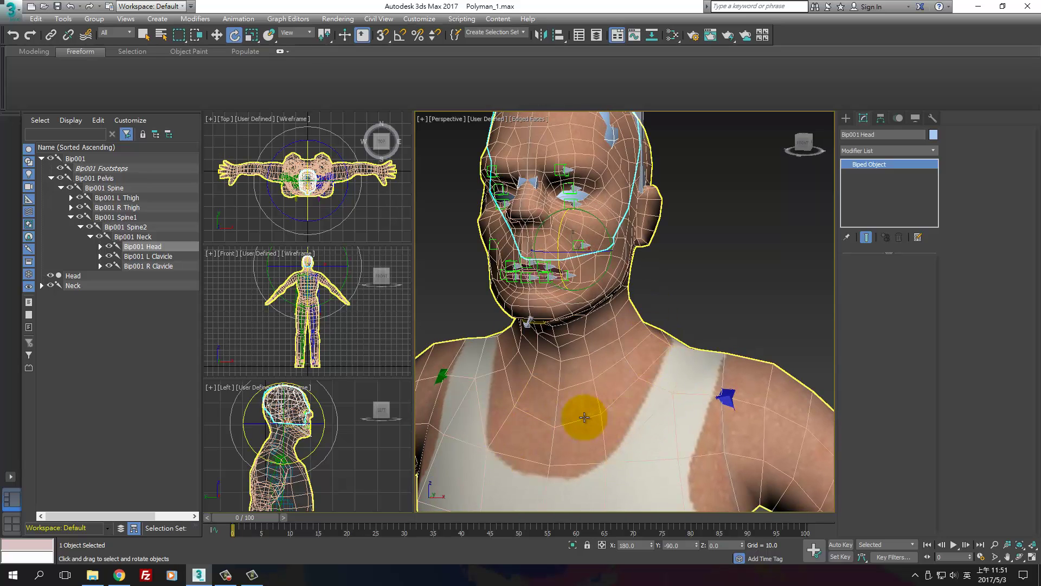
key(F4)
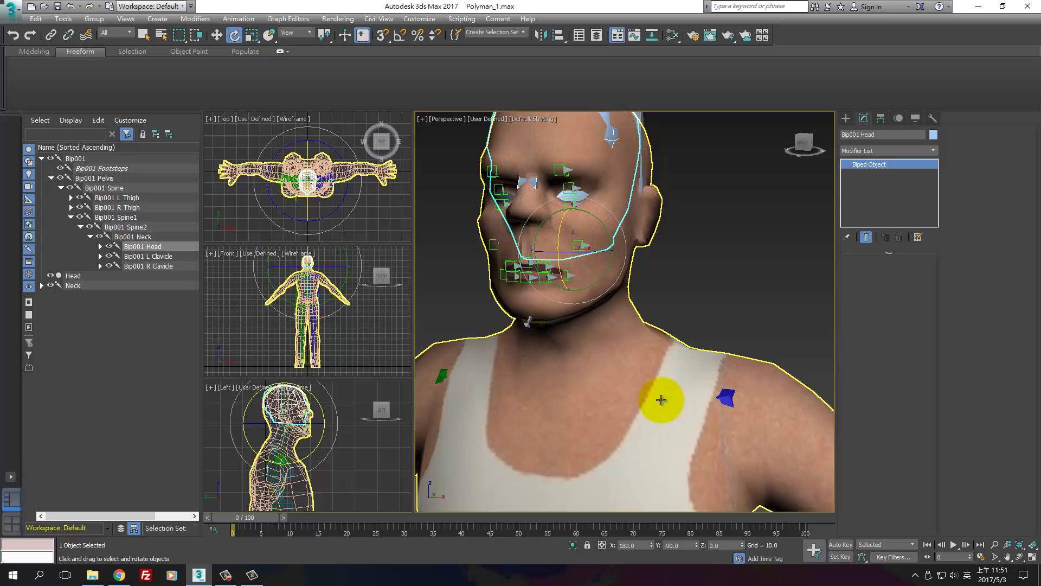
Step: Undo attaching the body to the head so that Body and Head are separate meshes again
mouse_move(662, 400)
alt+middle_down()
mouse_move(711, 406)
mouse_move(655, 407)
mouse_move(692, 399)
mouse_move(669, 399)
alt+middle_up()
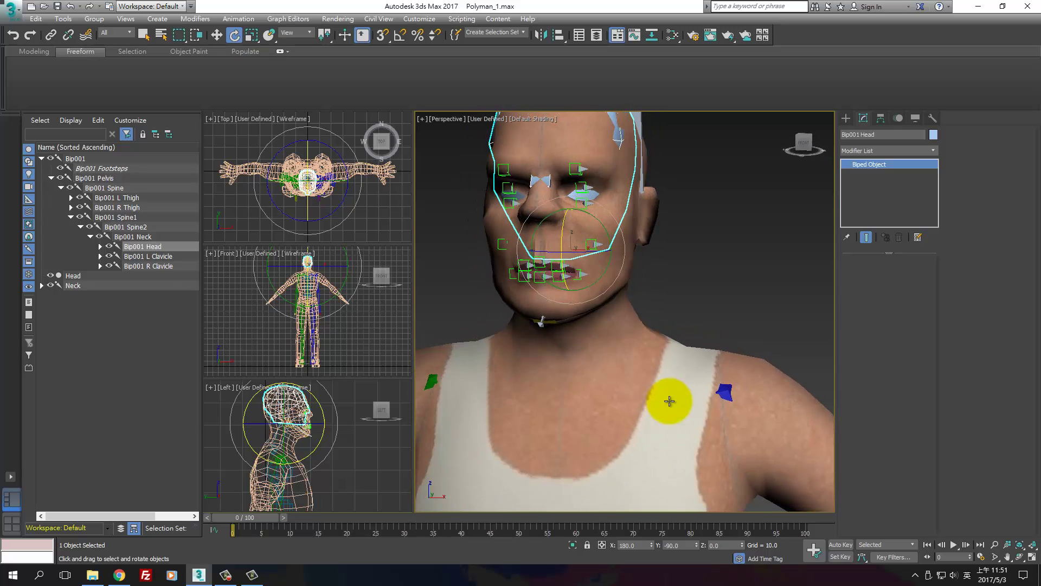
middle_drag(621, 358, 635, 314)
scroll(638, 320, down, 2)
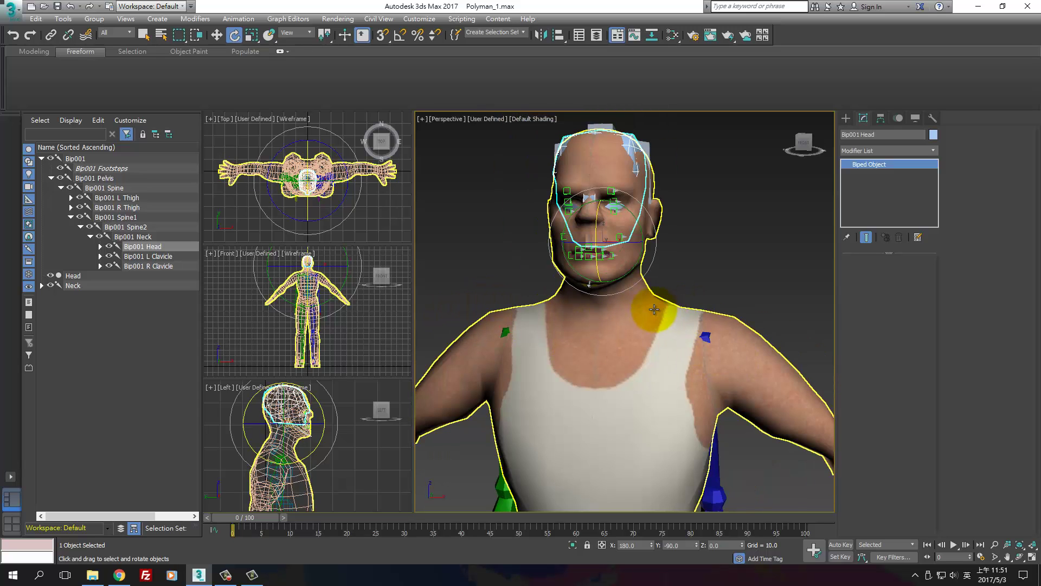
click(700, 319)
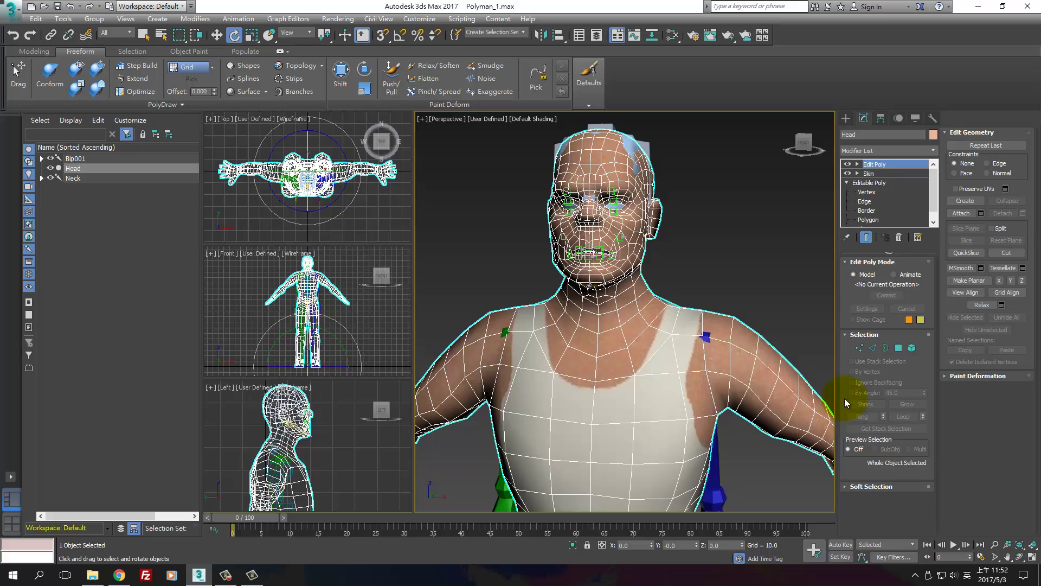
click(900, 237)
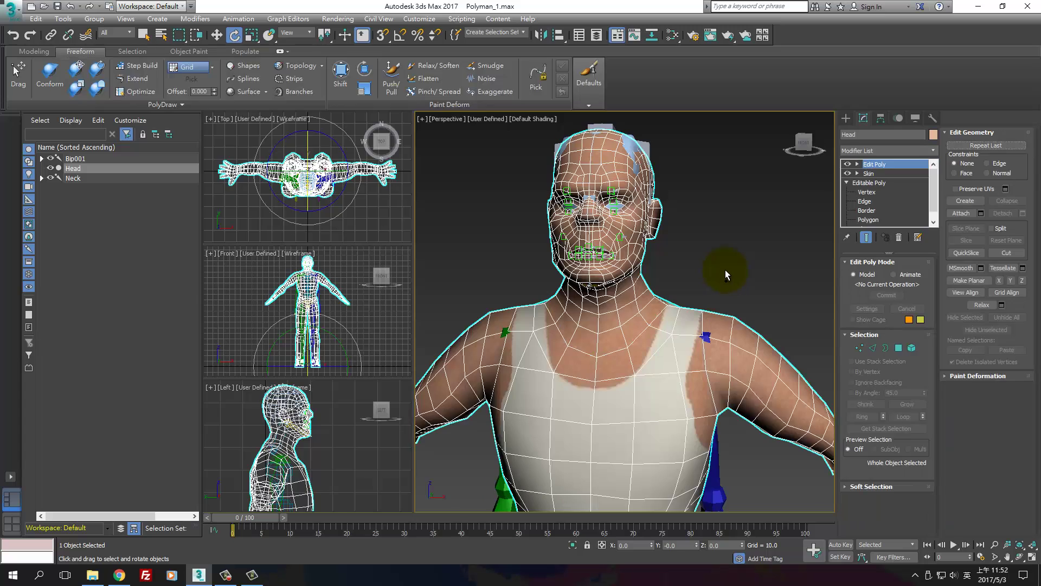
key(ctrl+z)
key(ctrl+z)
key(ctrl+z)
key(ctrl+z)
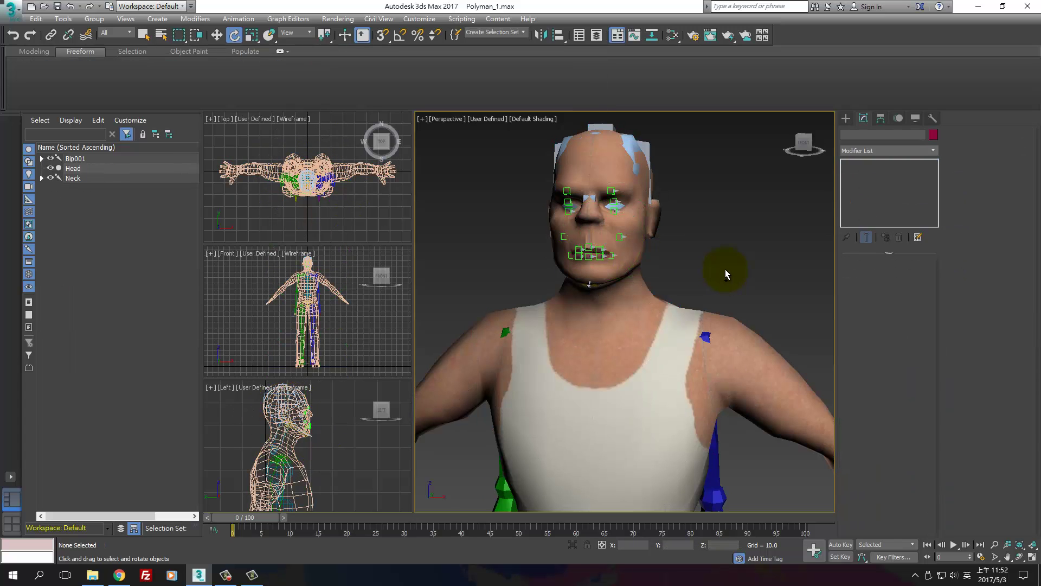
key(ctrl+z)
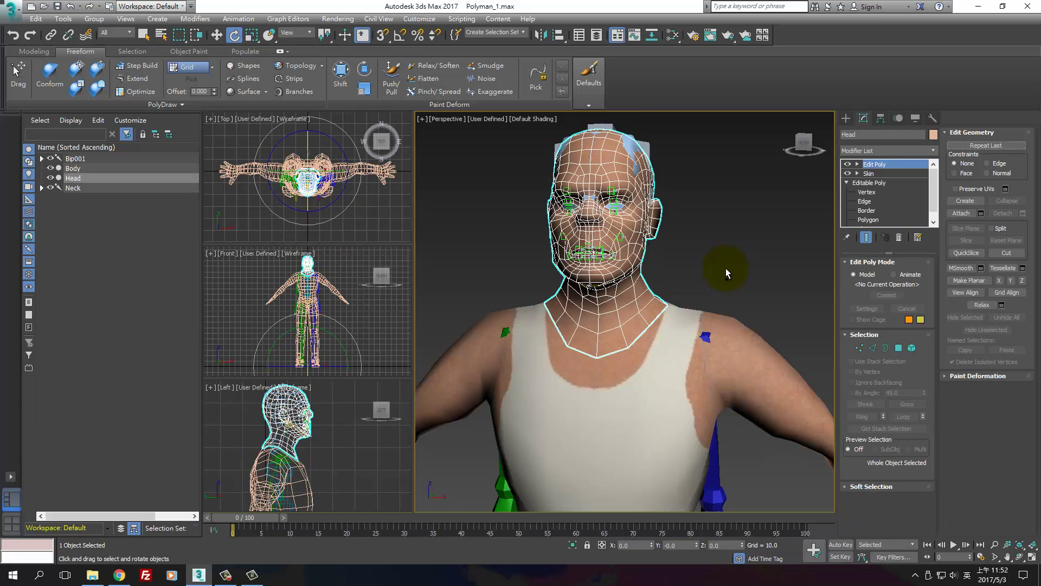
Step: Remove the Edit Poly modifier above Skin on the Head mesh and examine the neck seam from the front and side
click(868, 173)
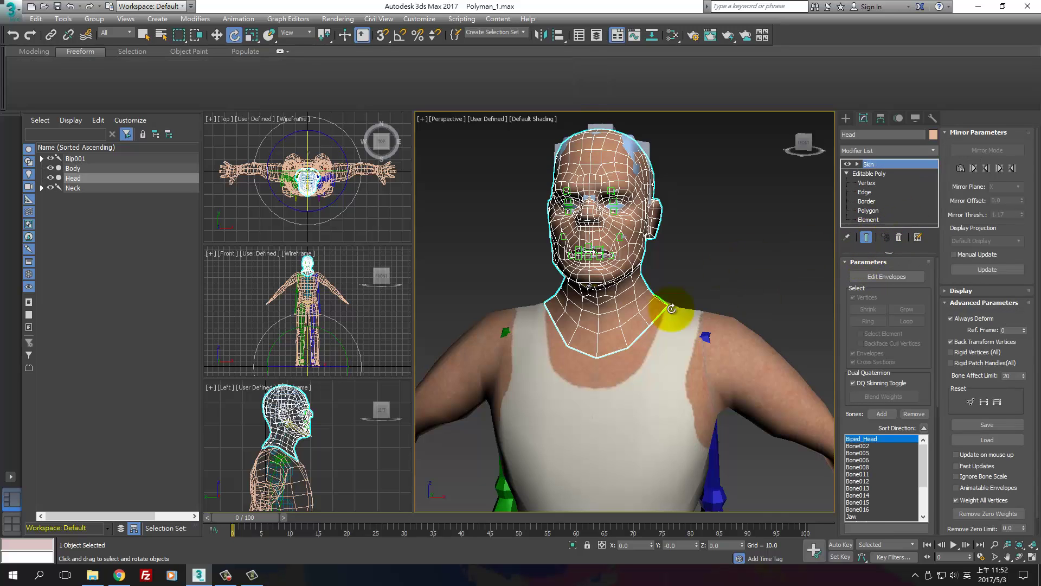
click(712, 284)
click(643, 304)
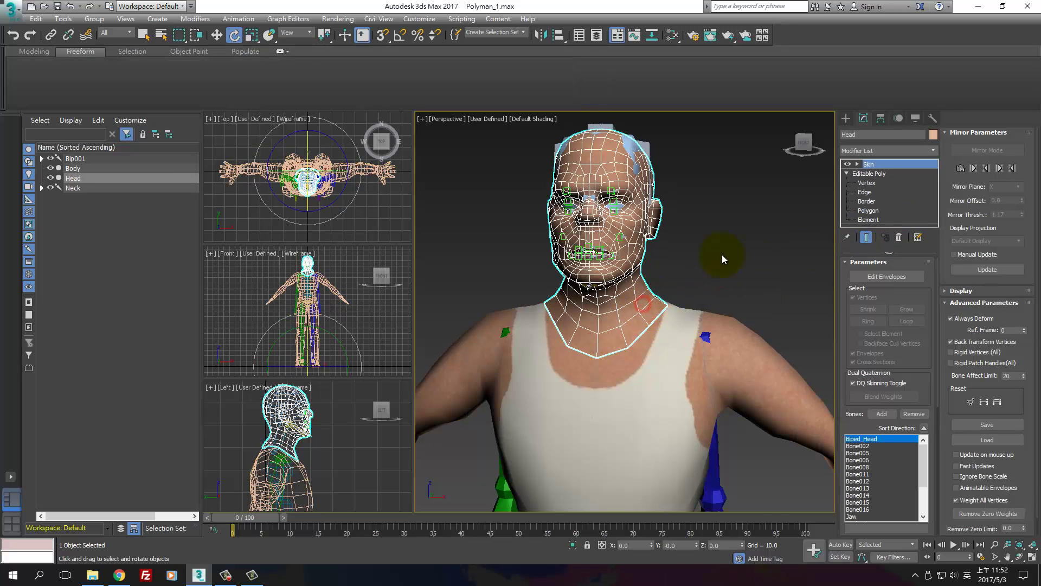
click(771, 273)
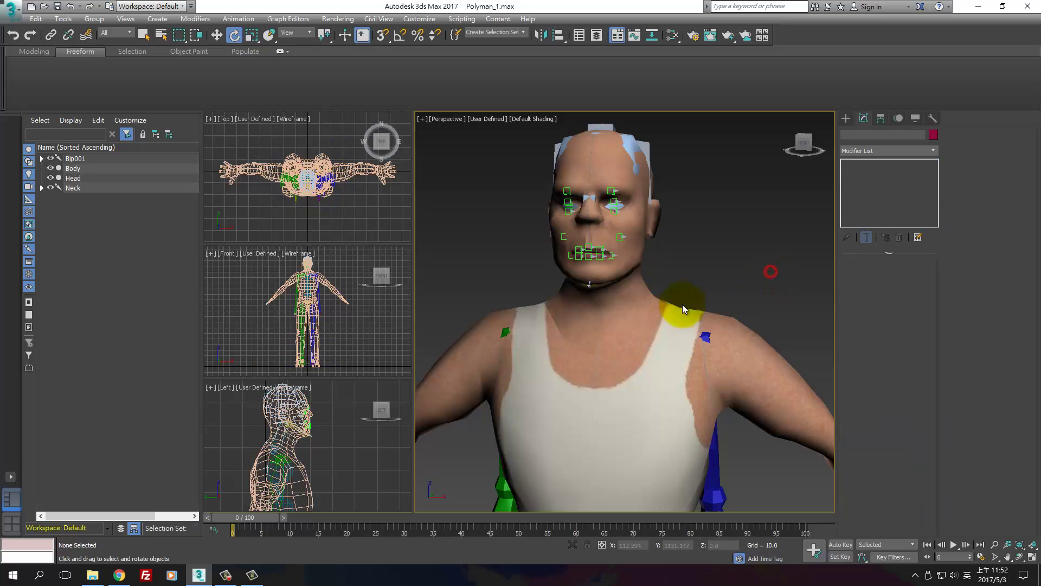
click(649, 306)
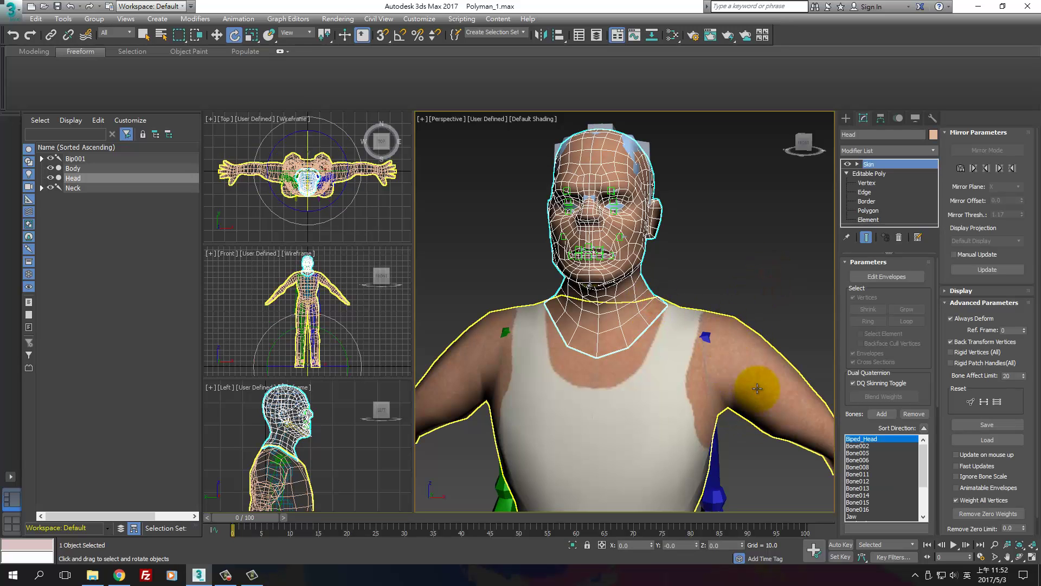
alt+middle_drag(720, 356, 651, 271)
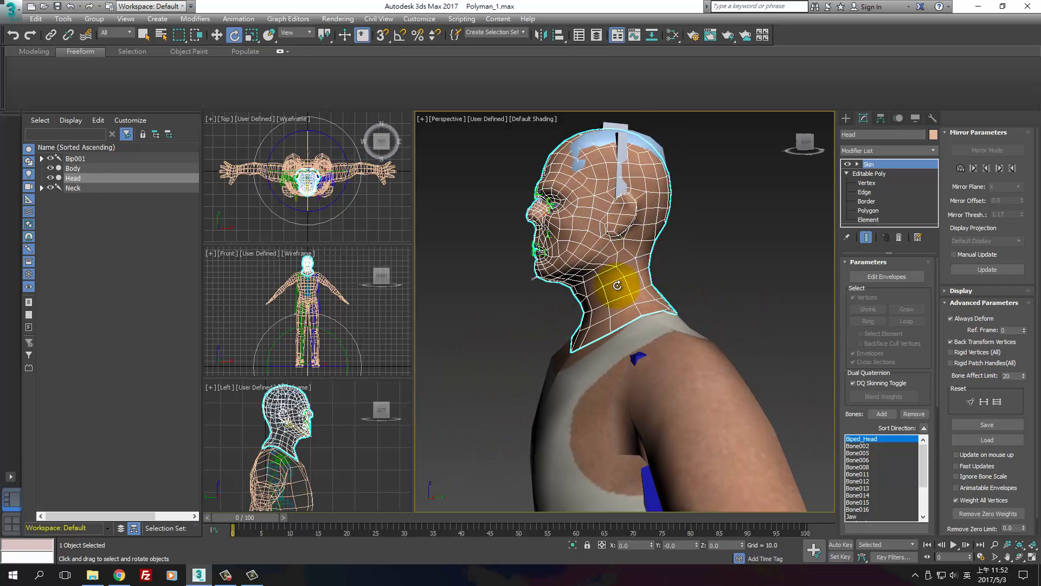
alt+middle_drag(632, 325, 709, 337)
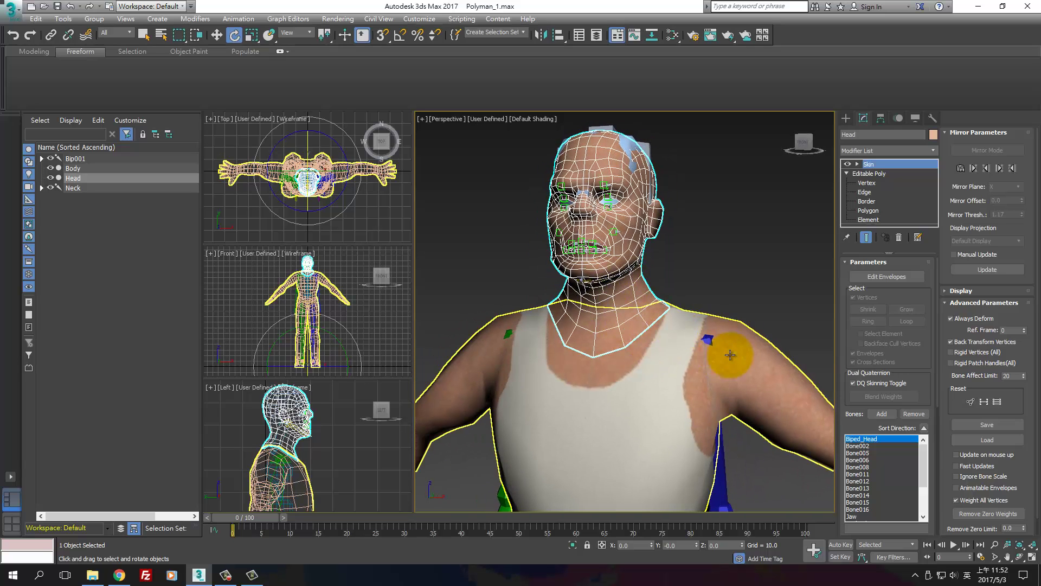
Step: Add the Body to the Head selection and apply an Edit Normals modifier to both meshes, with the perspective view shaded
ctrl+click(762, 348)
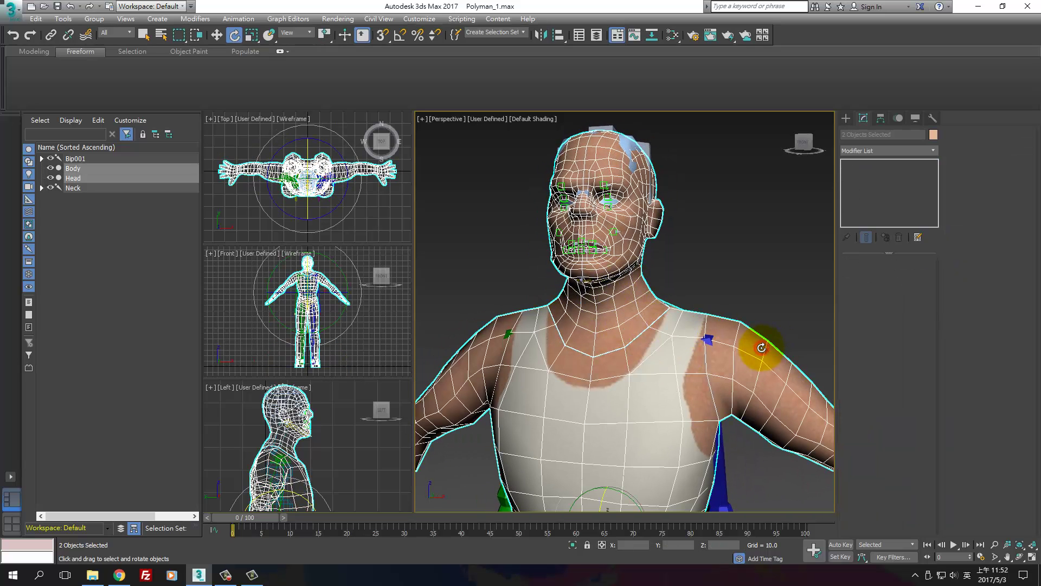
scroll(674, 314, up, 4)
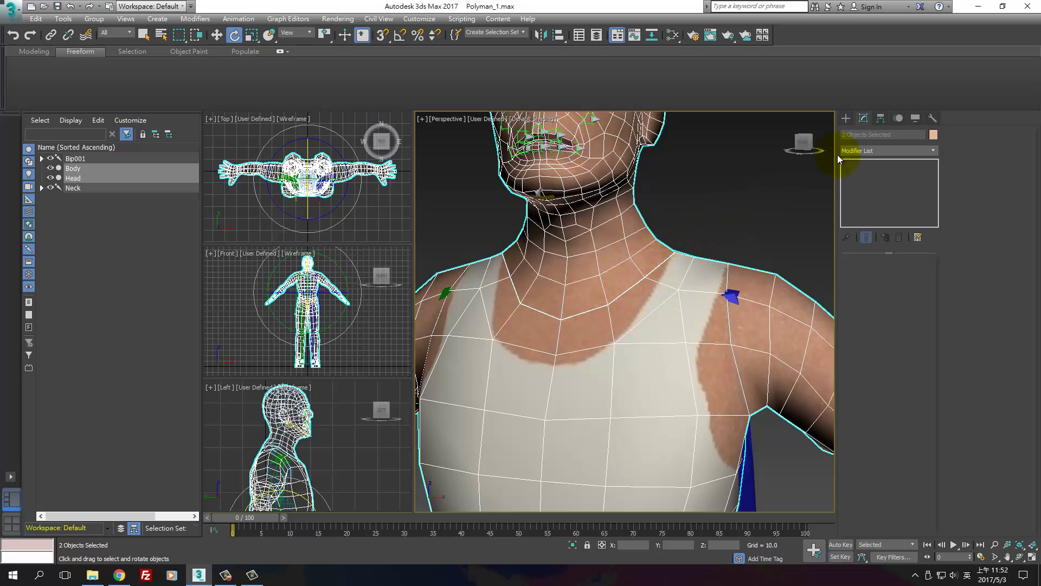
click(933, 151)
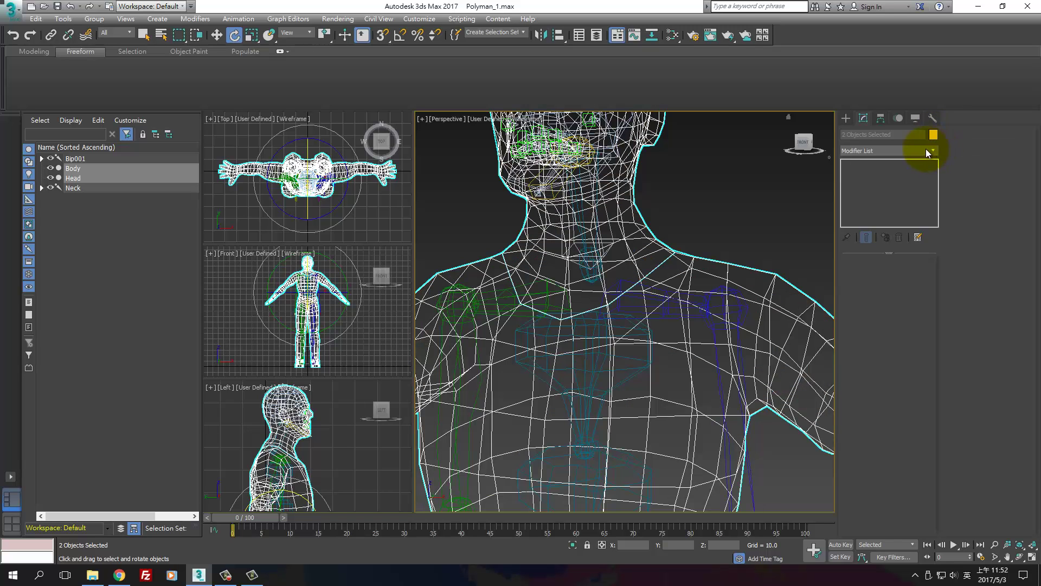
drag(939, 180, 945, 356)
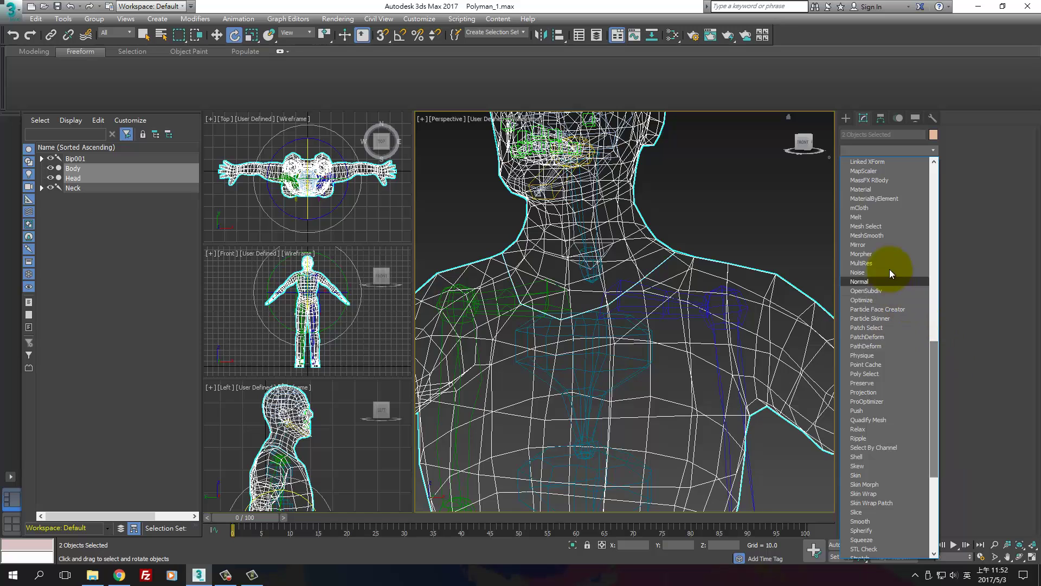
click(936, 191)
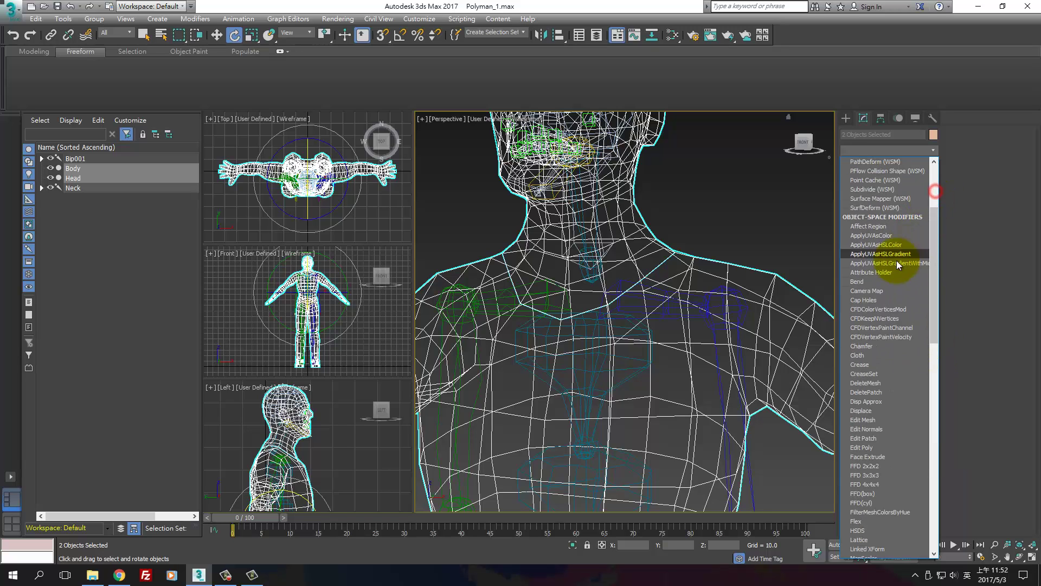
click(882, 430)
key(F3)
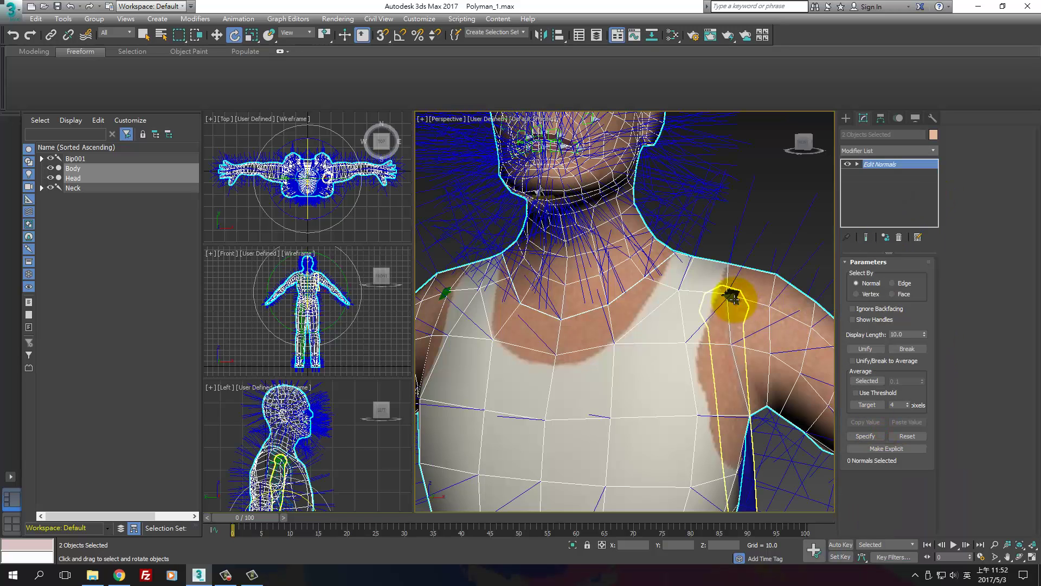
Step: Reselect the Head and Body together and enter the Normal sub-object level of their shared Edit Normals modifier
click(720, 239)
click(676, 250)
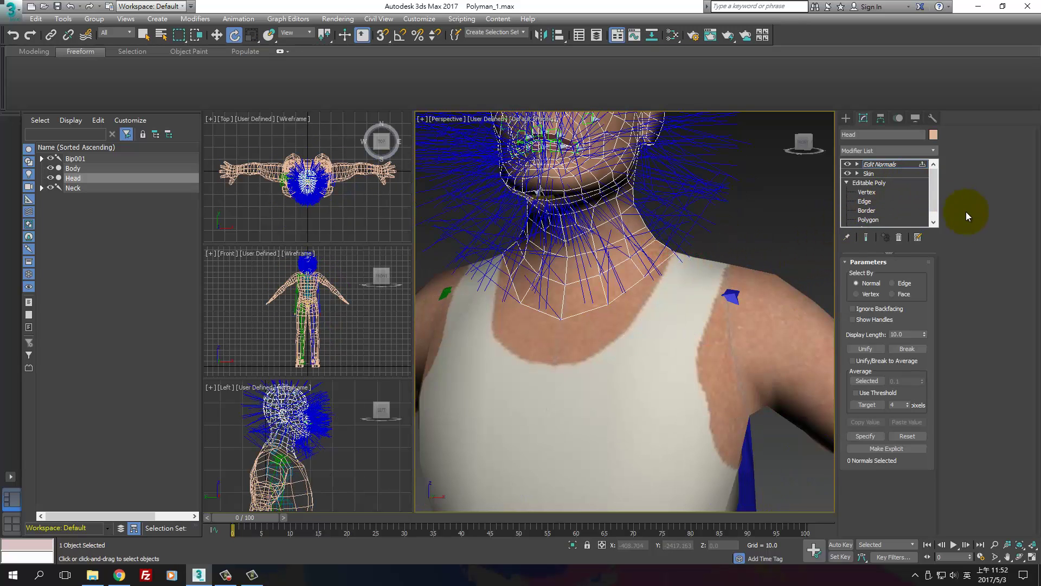
click(692, 234)
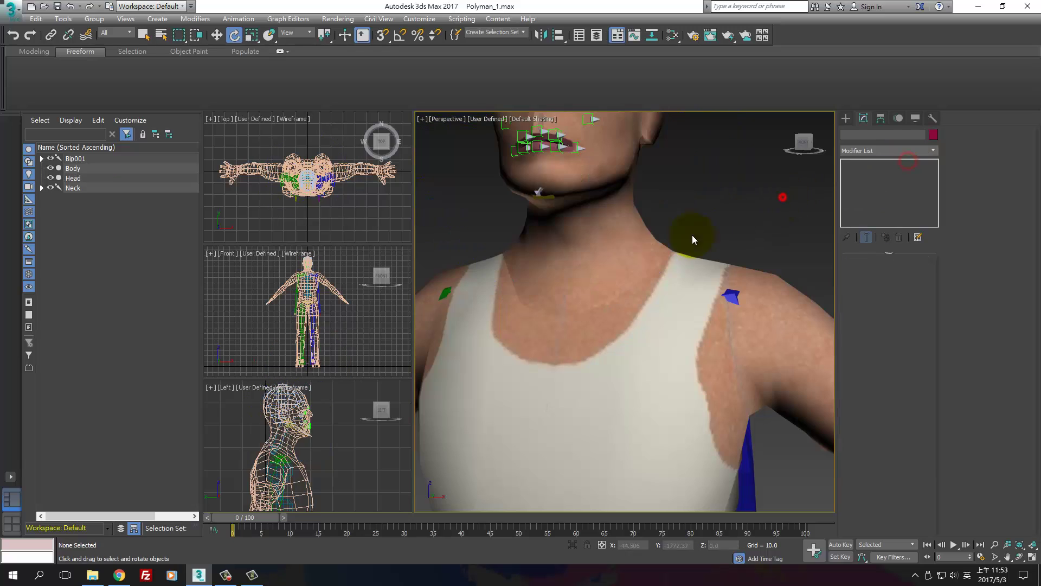
click(689, 268)
ctrl+click(749, 281)
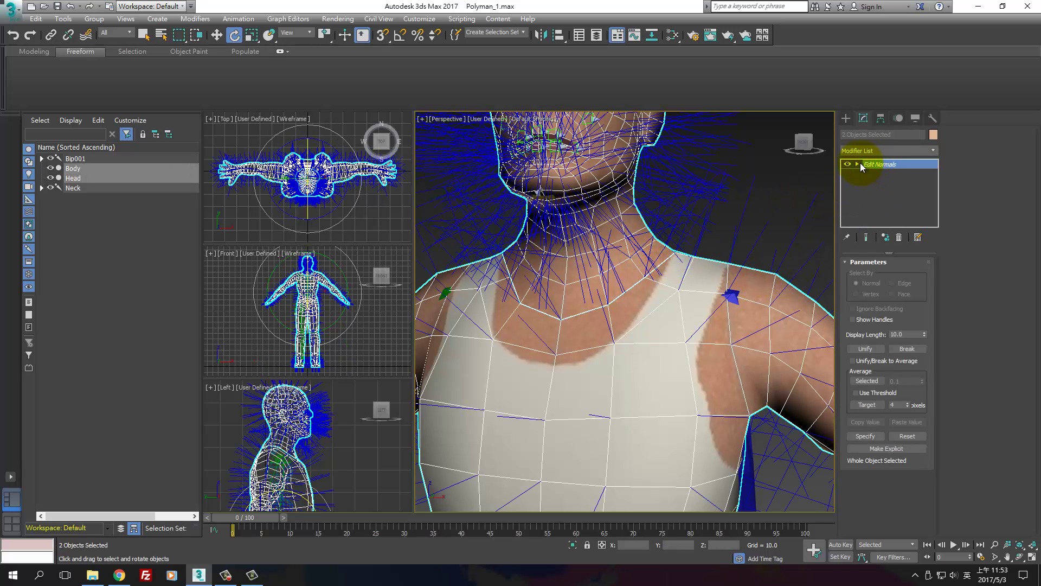
click(857, 164)
click(878, 173)
Step: Select the head and body normals at the seam vertex on top of the shoulder strap and average them
scroll(659, 268, up, 5)
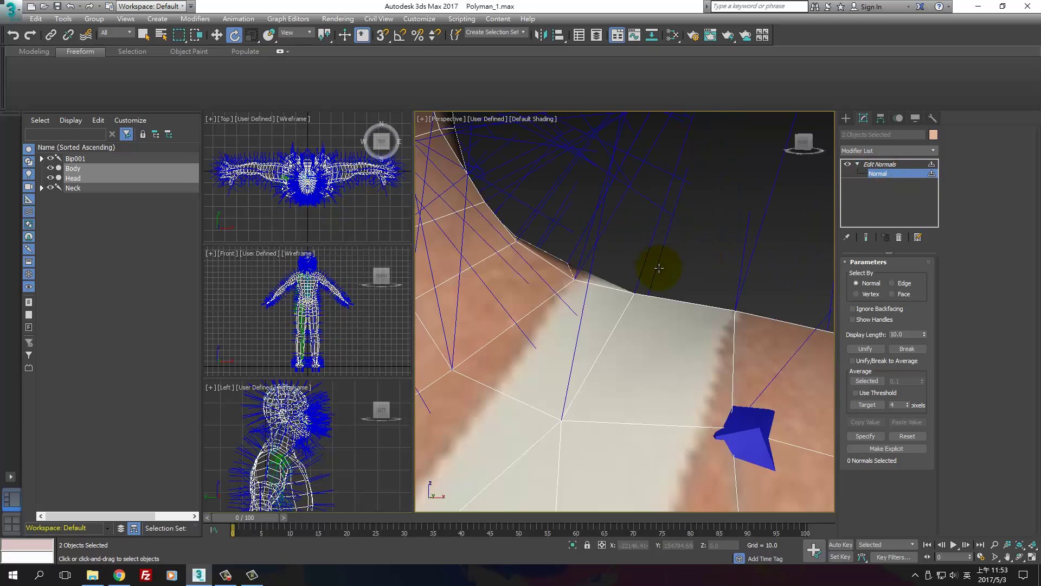
middle_drag(659, 268, 692, 266)
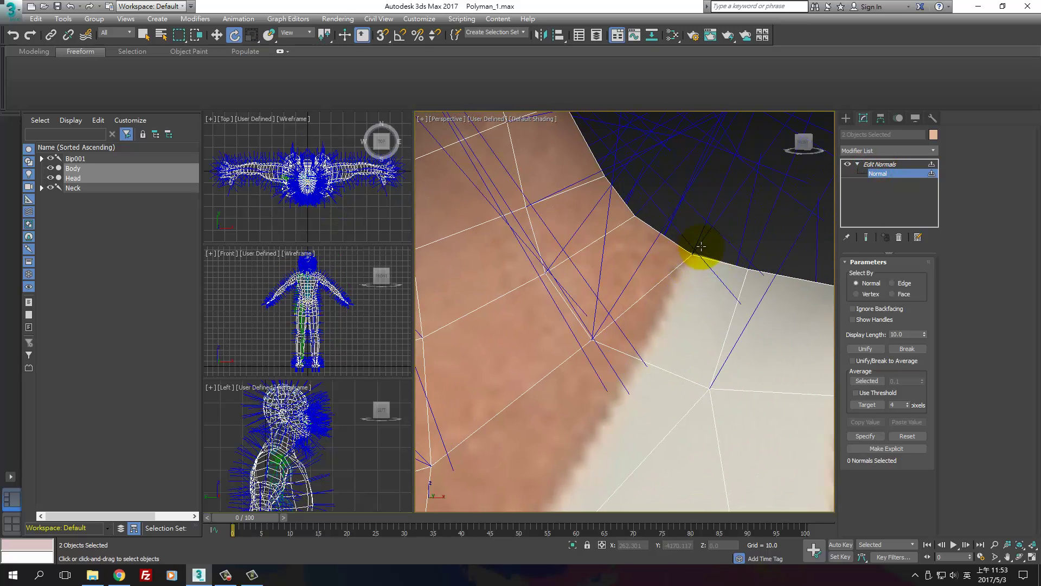
click(701, 247)
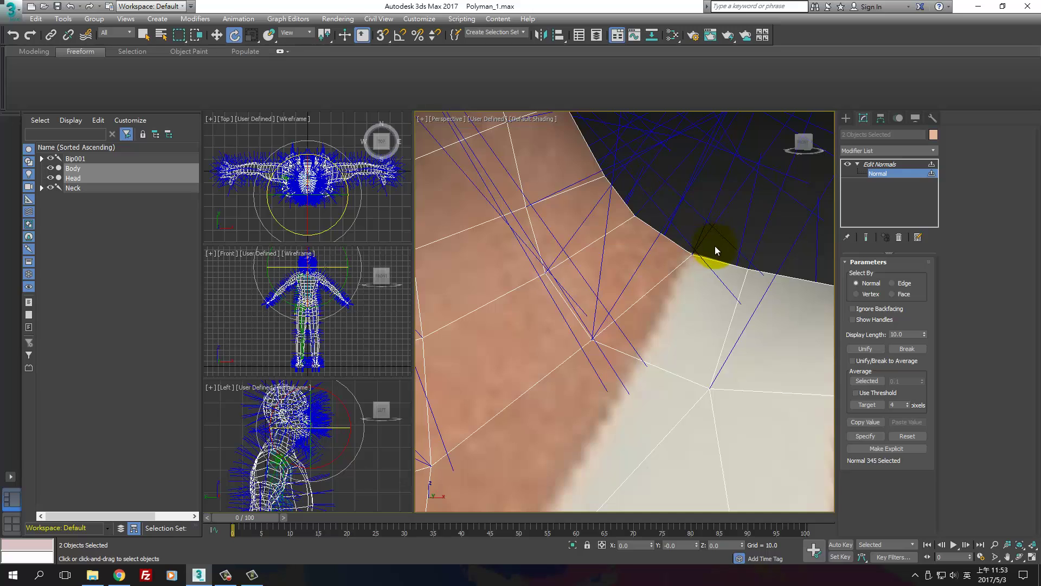
key(q)
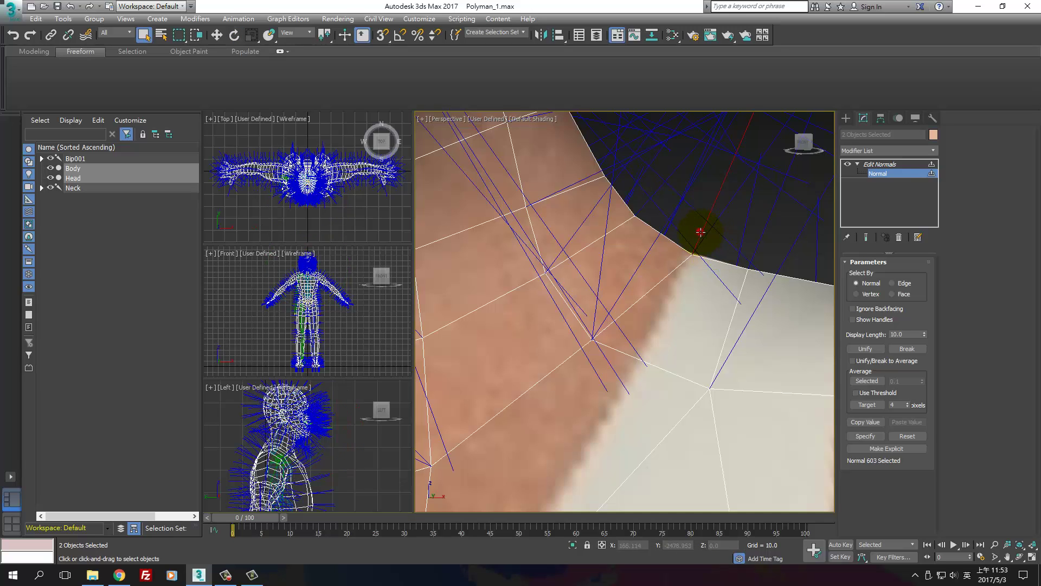
drag(701, 231, 707, 234)
click(872, 351)
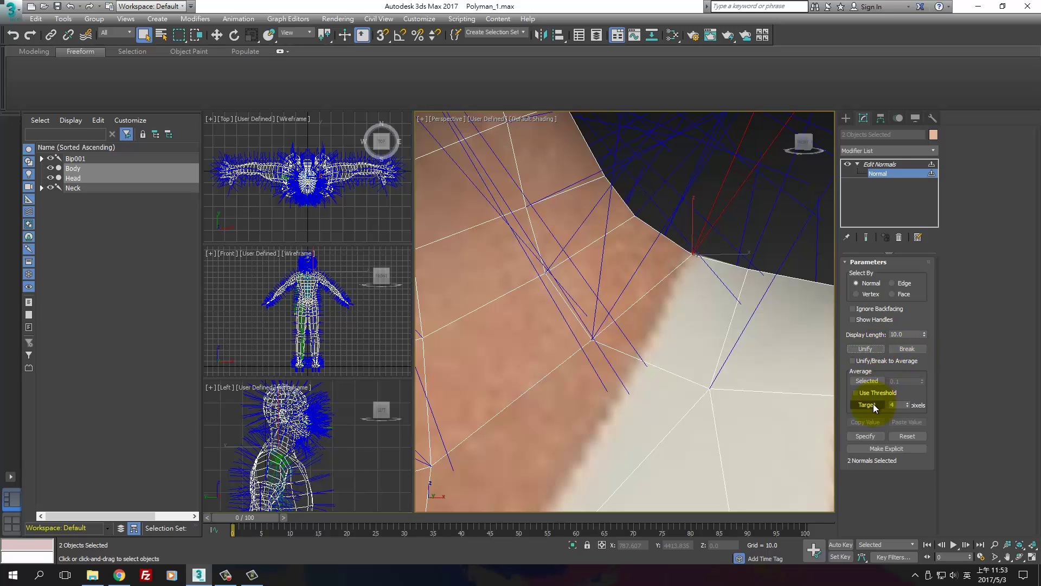
click(872, 382)
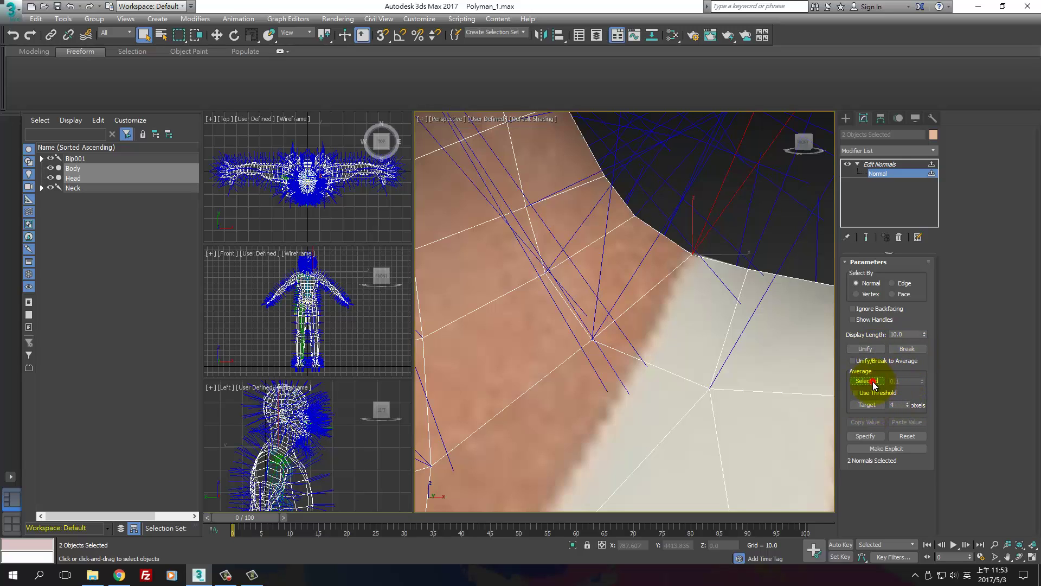
Step: Average the overlapping normals at two more neck seam vertices, continuing from the shoulder strap toward the throat
click(625, 288)
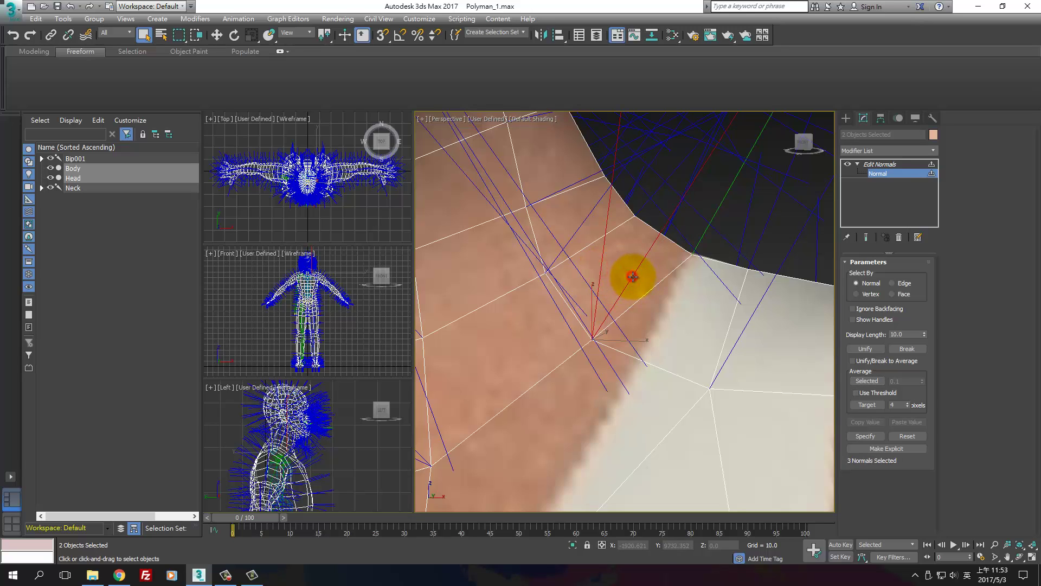
click(866, 381)
scroll(665, 299, down, 3)
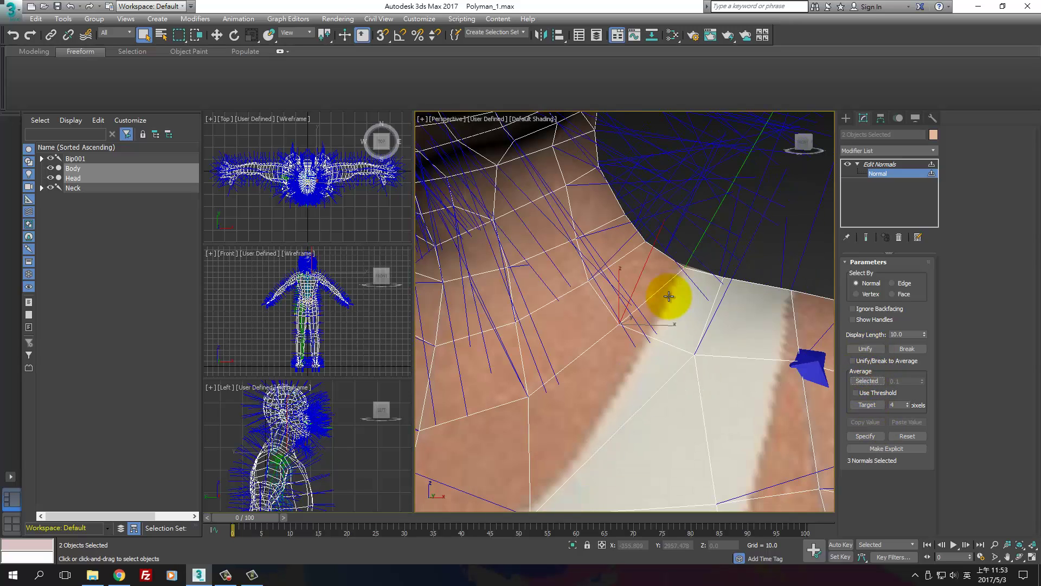
click(510, 363)
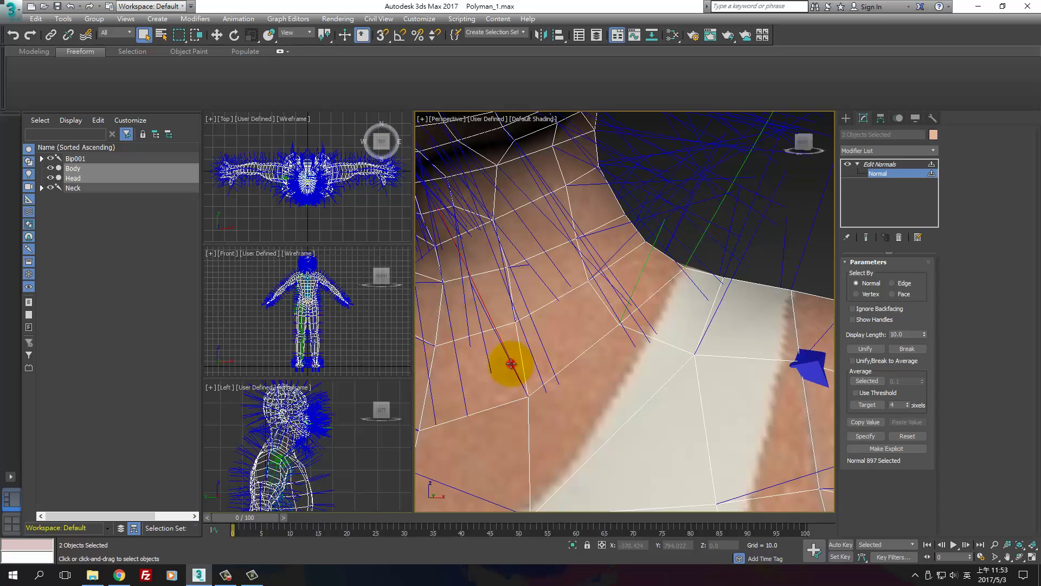
alt+middle_drag(567, 363, 559, 333)
click(528, 386)
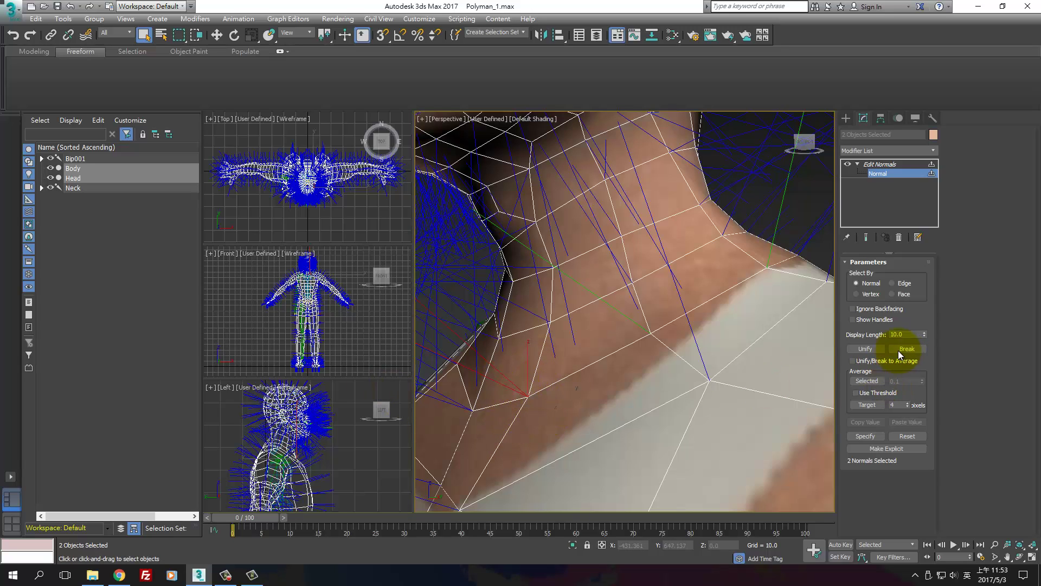
click(873, 381)
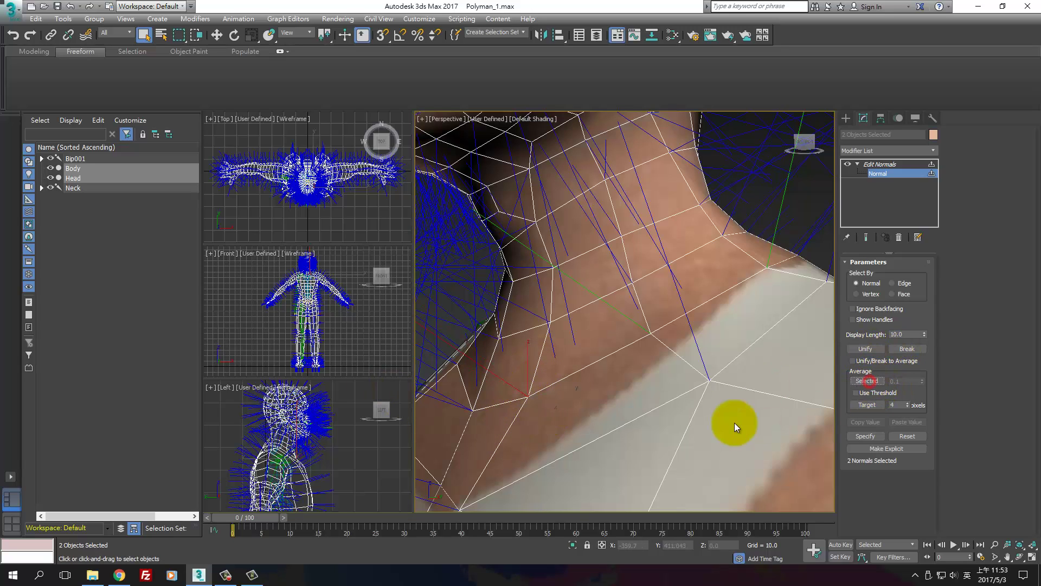
Step: Clear the selection and examine the shading of the neck seam from several angles, close up and from farther away
scroll(584, 344, down, 3)
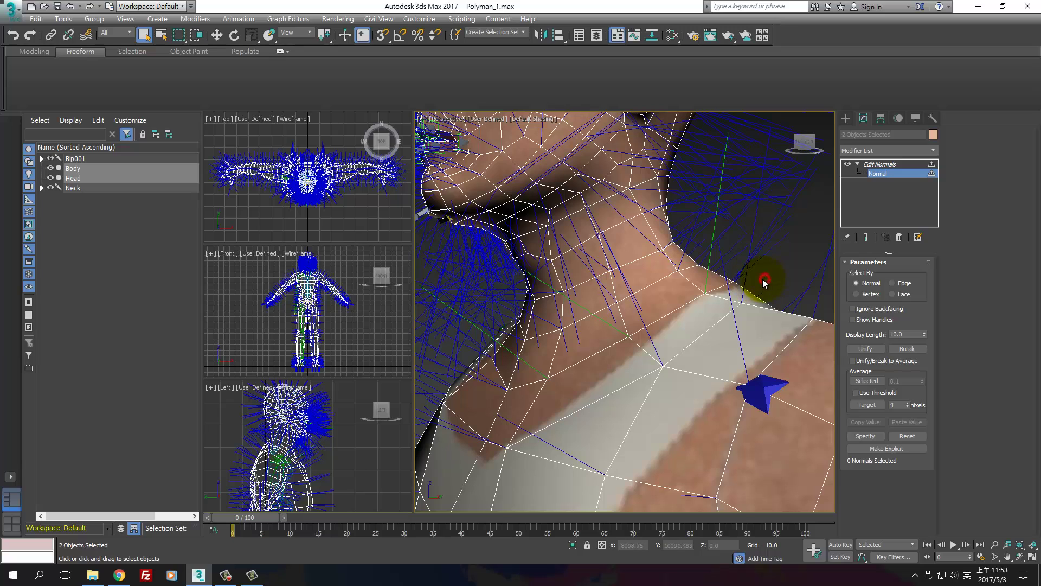
scroll(797, 239, down, 3)
click(798, 244)
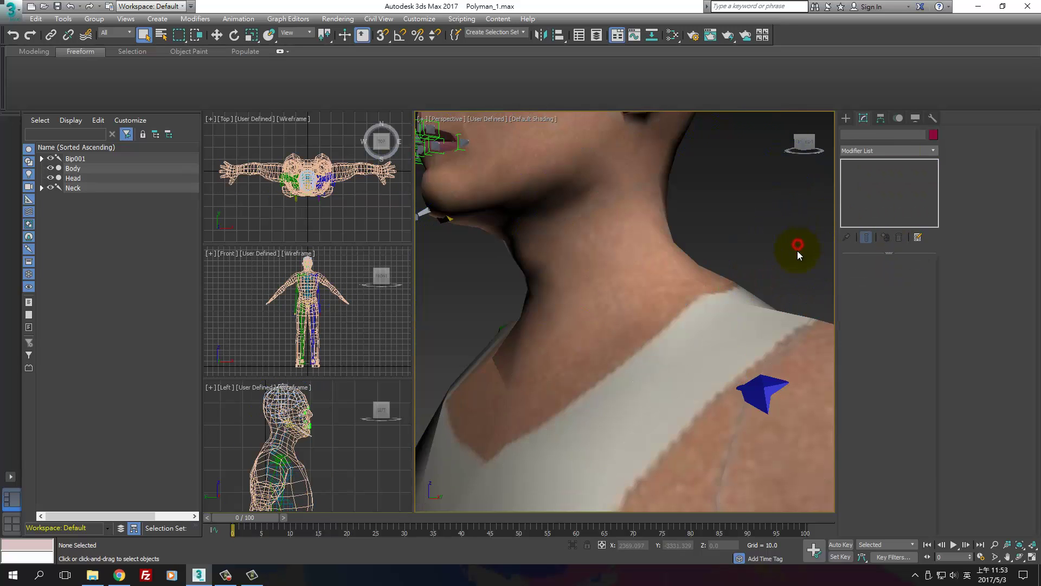
scroll(734, 296, up, 3)
alt+middle_drag(734, 295, 717, 295)
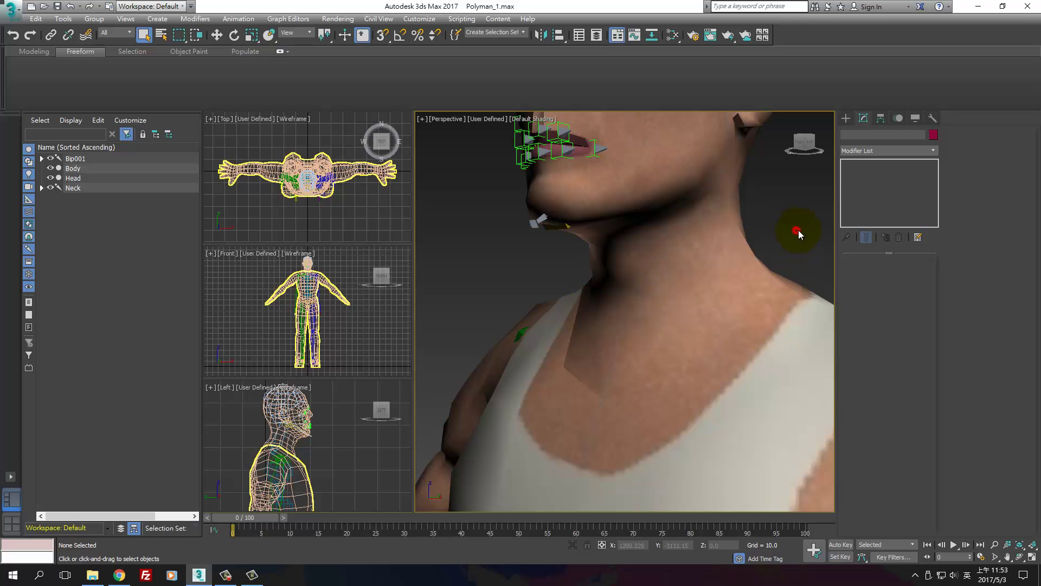
mouse_move(805, 230)
alt+middle_down()
mouse_move(772, 228)
mouse_move(791, 240)
alt+middle_up()
scroll(791, 239, down, 5)
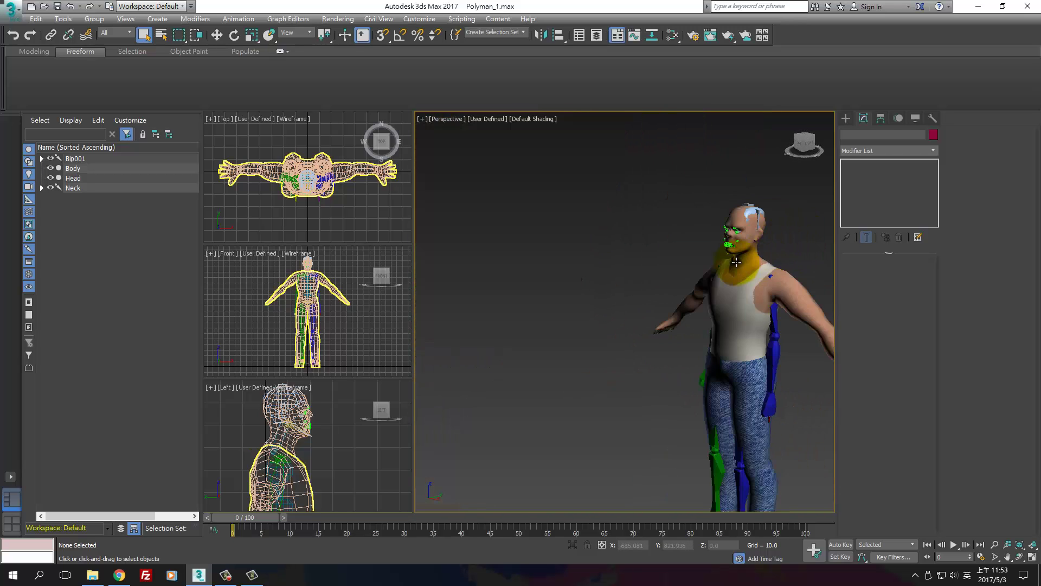
middle_drag(678, 283, 597, 294)
scroll(649, 288, up, 5)
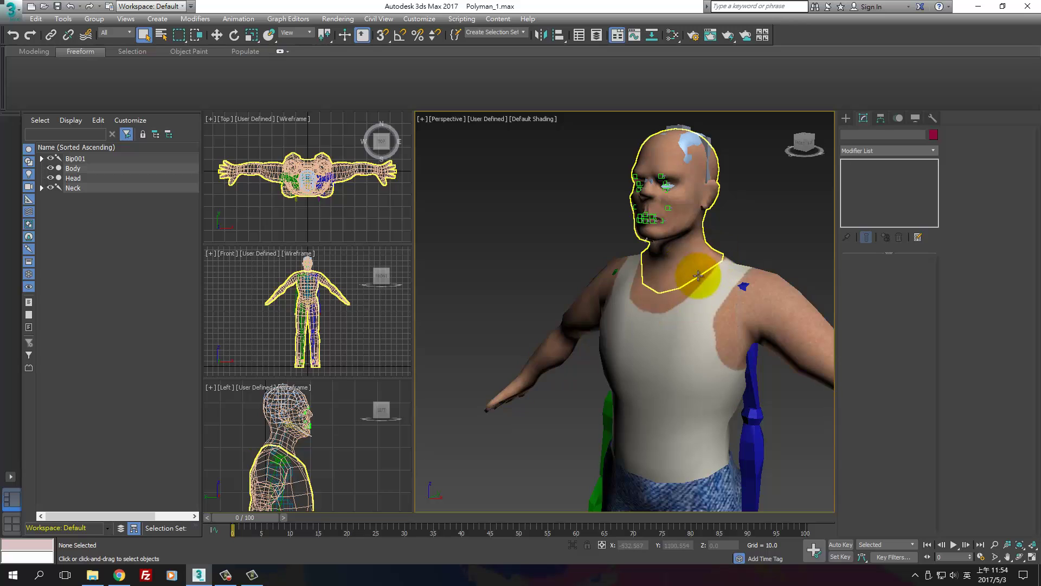
alt+middle_drag(568, 449, 635, 451)
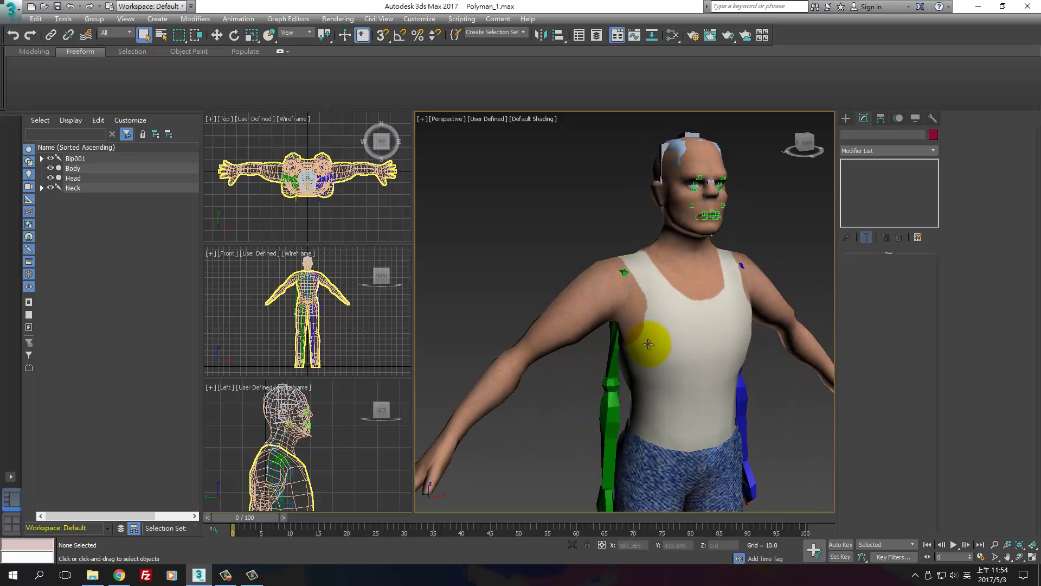
alt+middle_drag(649, 344, 669, 342)
alt+middle_drag(666, 270, 680, 355)
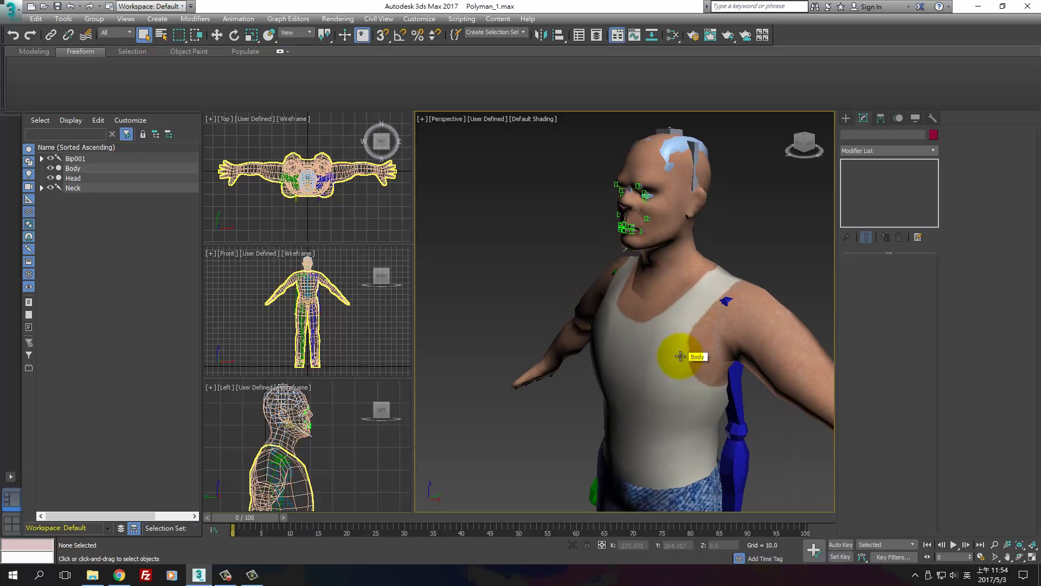